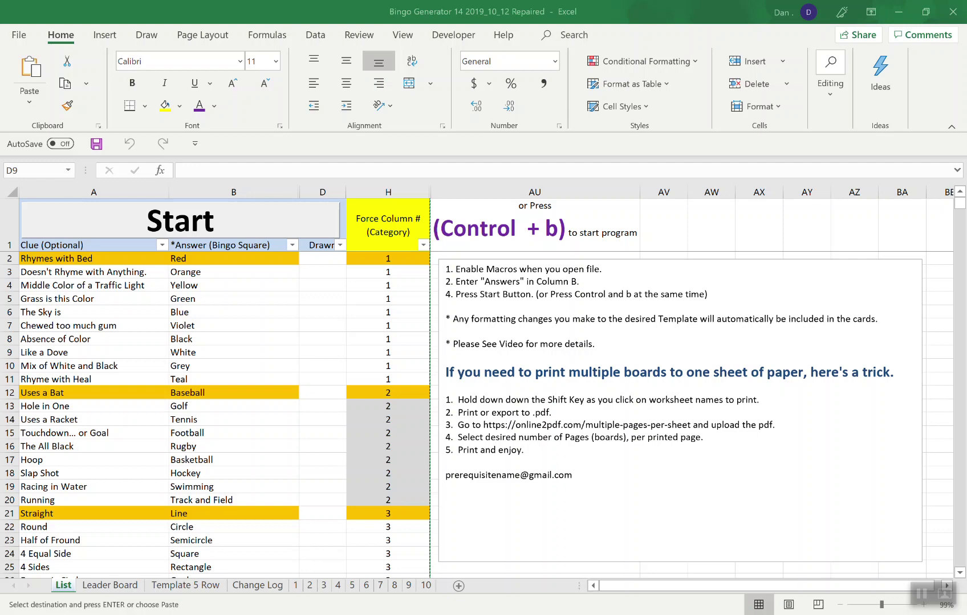
- Switch to the Template 5 Row sheet to view the five-column bingo board template
click(170, 590)
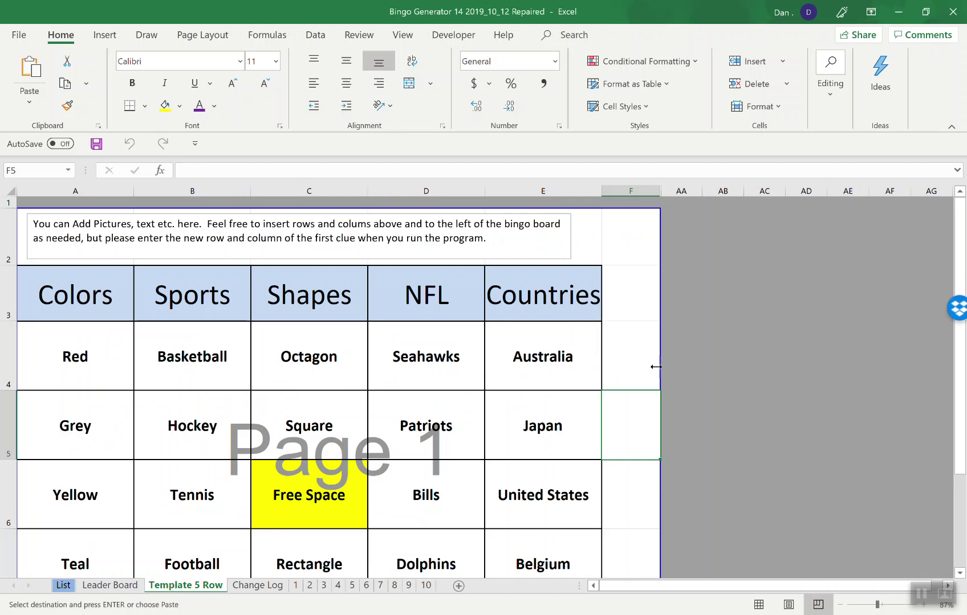
- Review the template board, return to the List sheet and select cell D6 in the Drawn column
scroll(644, 380, down, 2)
scroll(644, 381, up, 1)
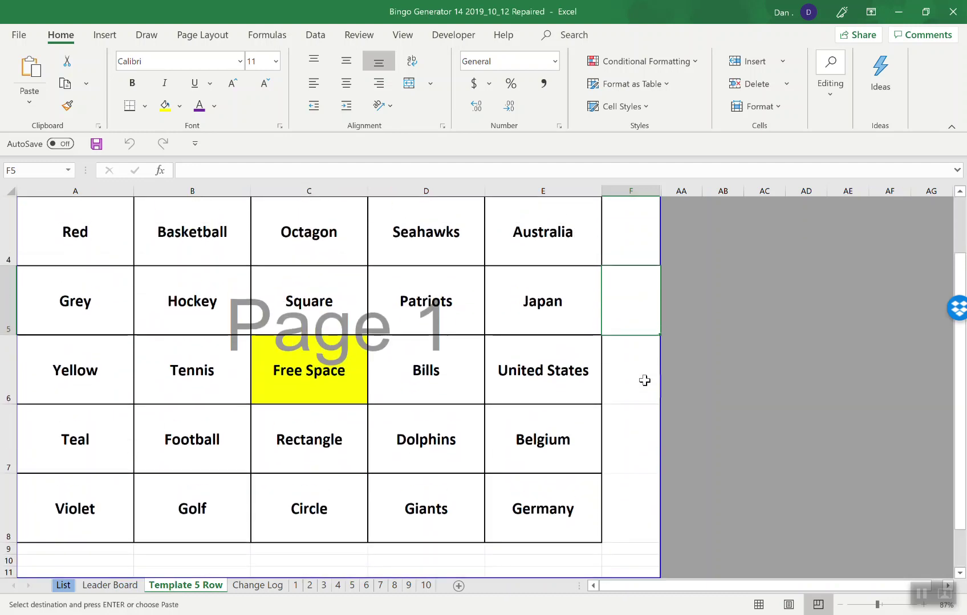
scroll(644, 381, up, 1)
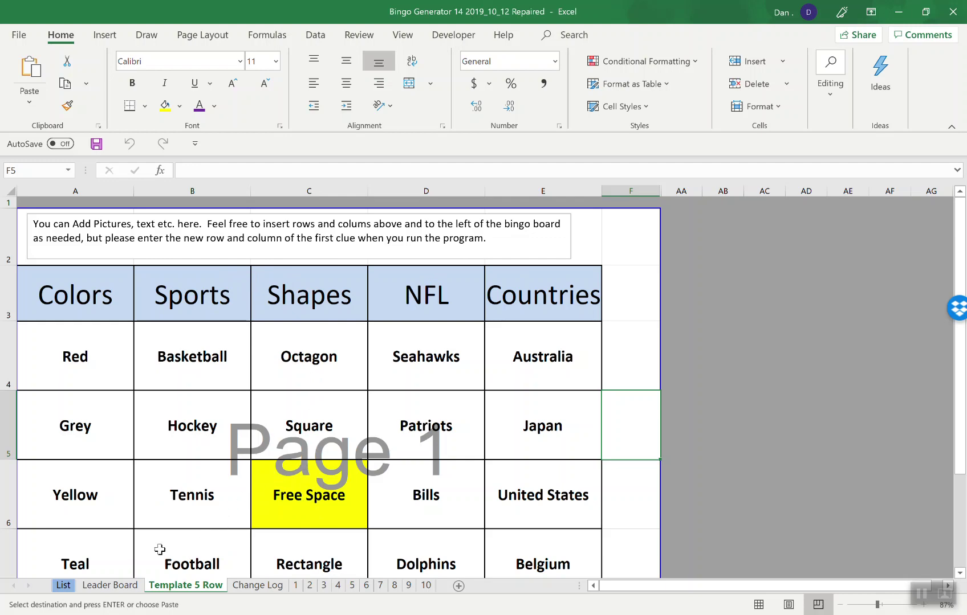
click(64, 585)
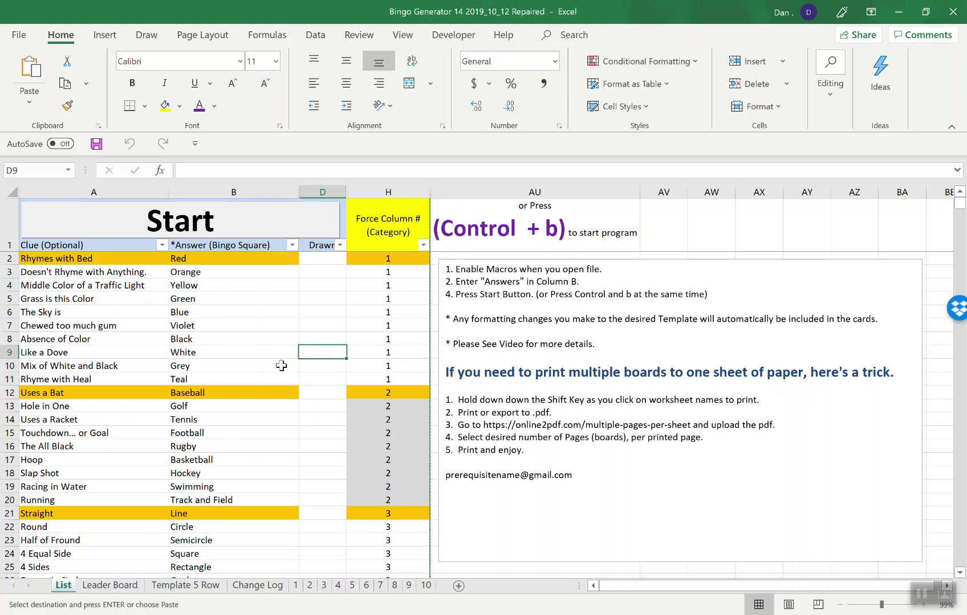
click(308, 310)
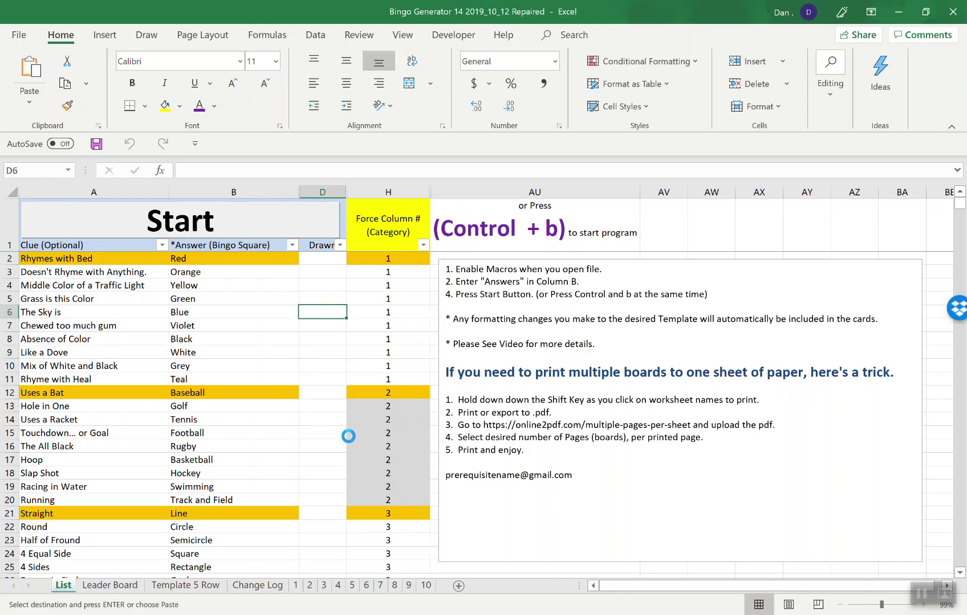
- Launch the generator with Ctrl+B, start Play Bingo and draw the first clue, Hexagon ('6 Sides')
key(ctrl+b)
drag(497, 188, 757, 39)
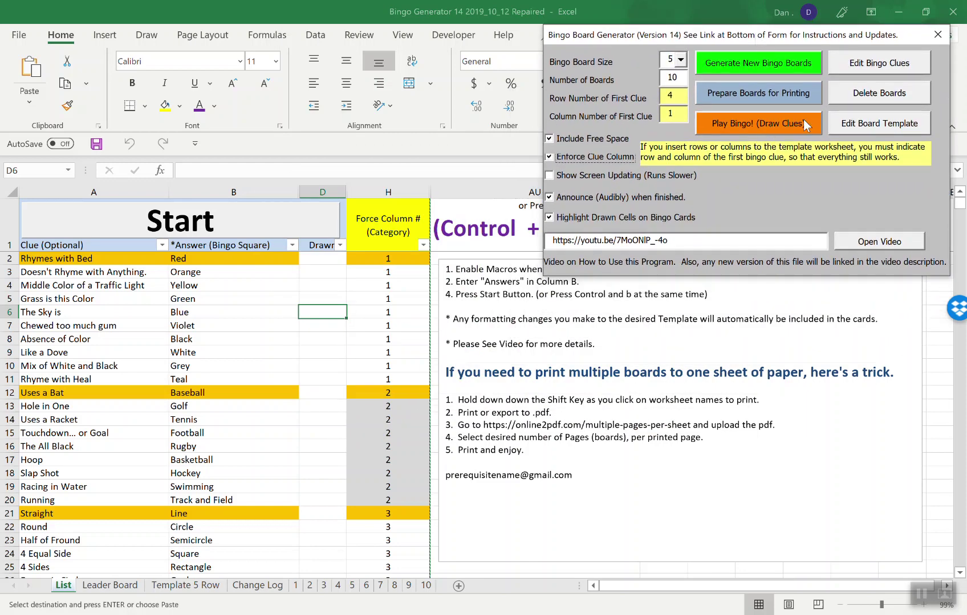
click(861, 127)
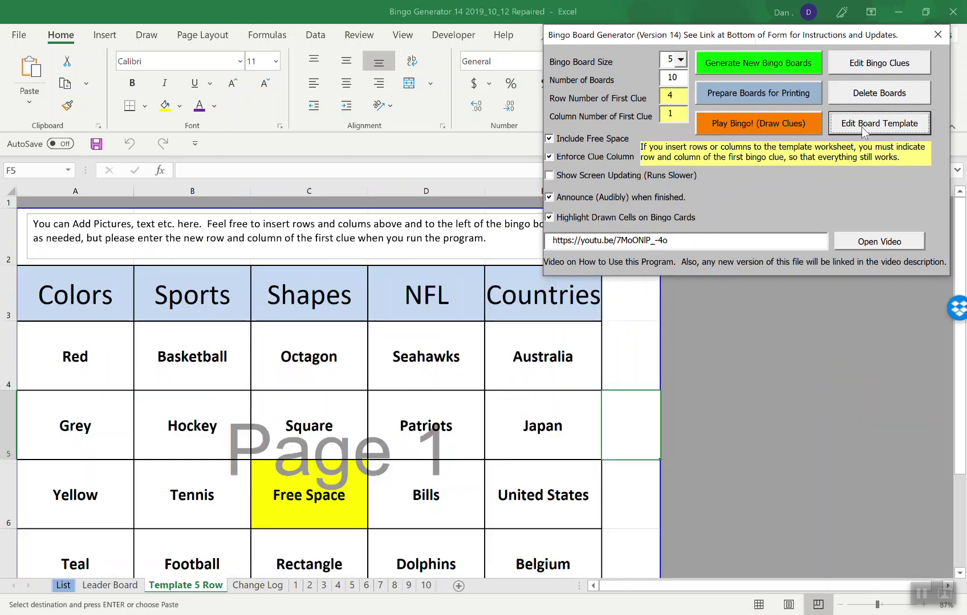
click(790, 121)
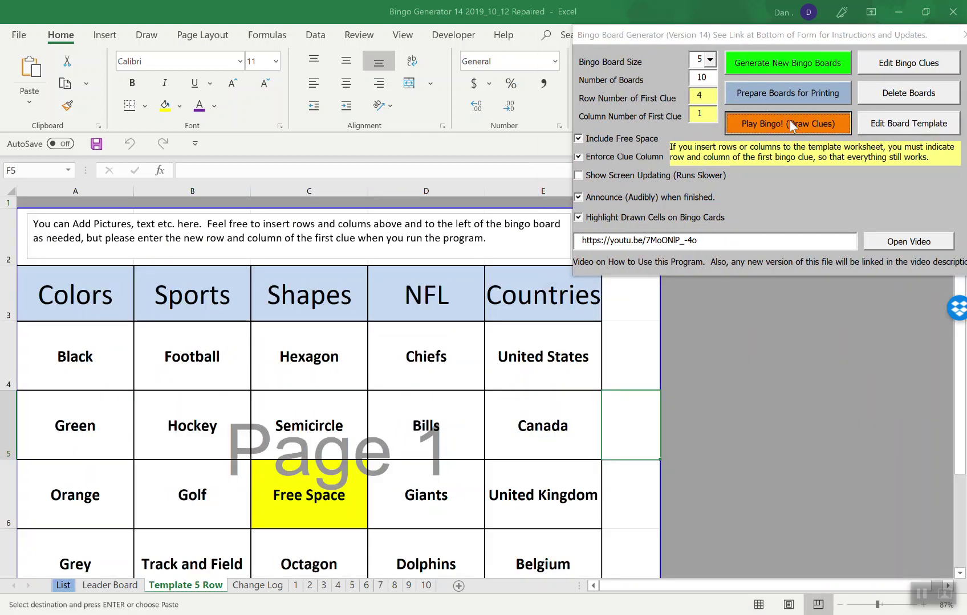
click(103, 73)
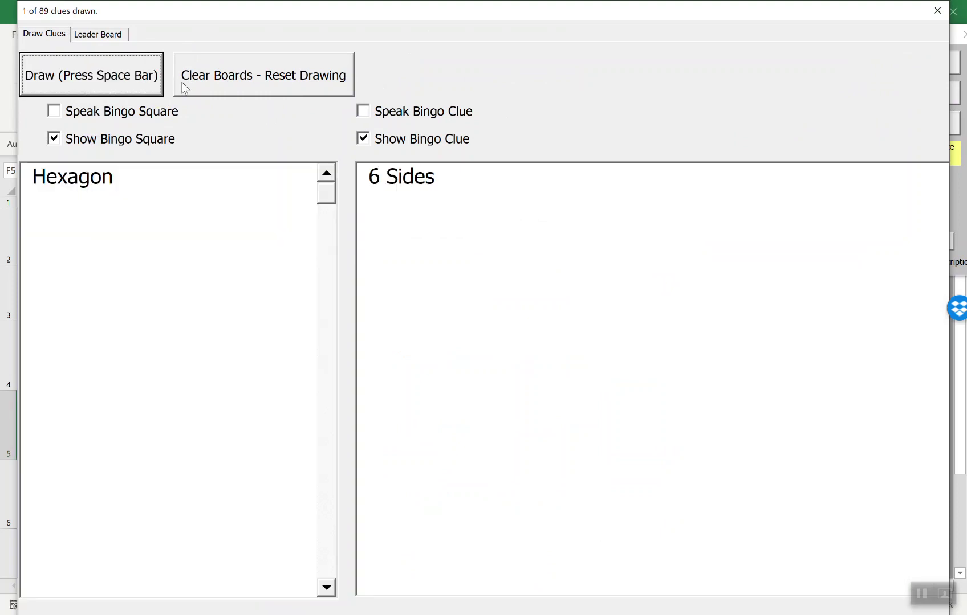
- Draw two more clues, check the Leader Board rankings, then close the drawing window
key(space)
key(space)
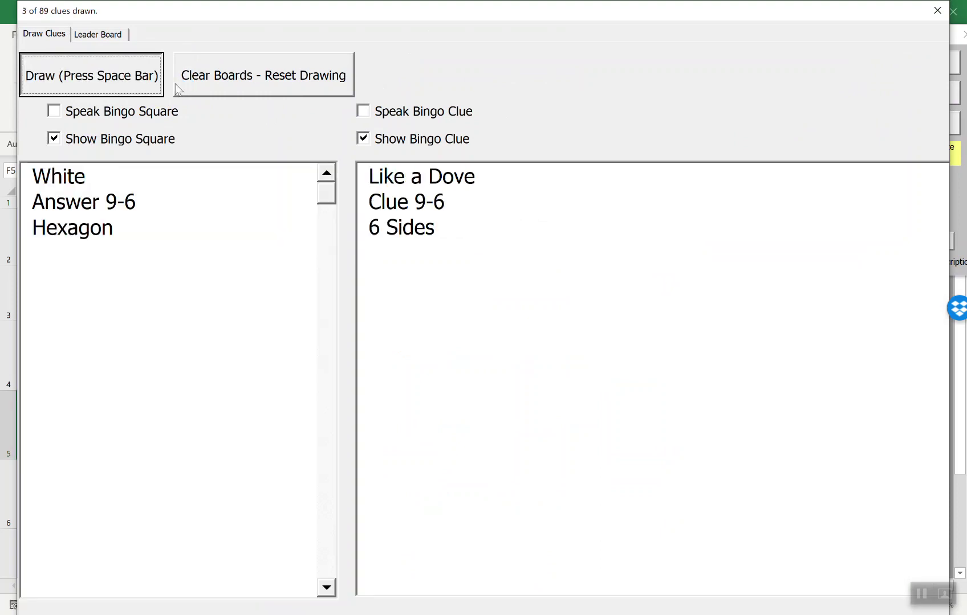
key(space)
click(120, 35)
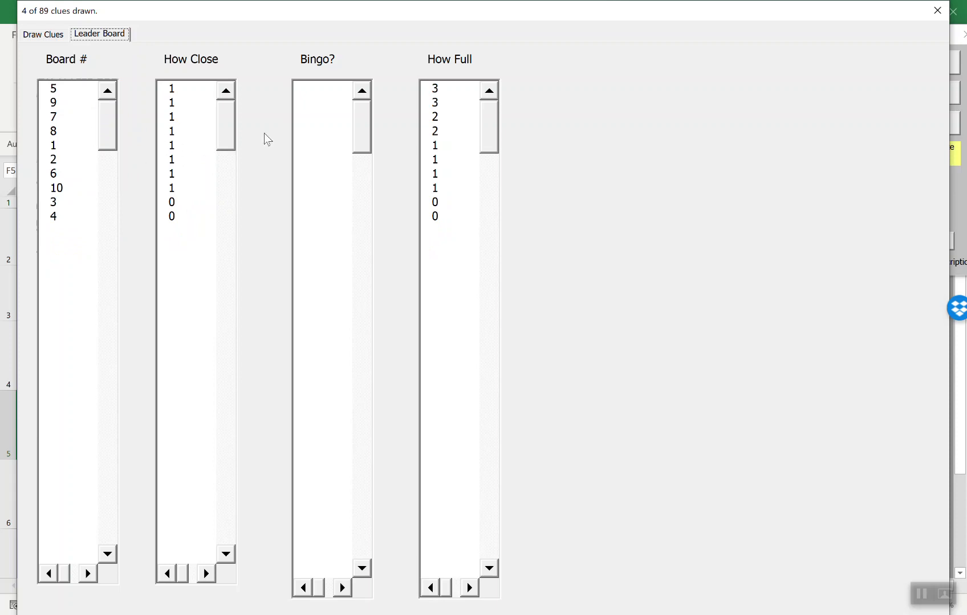
click(937, 10)
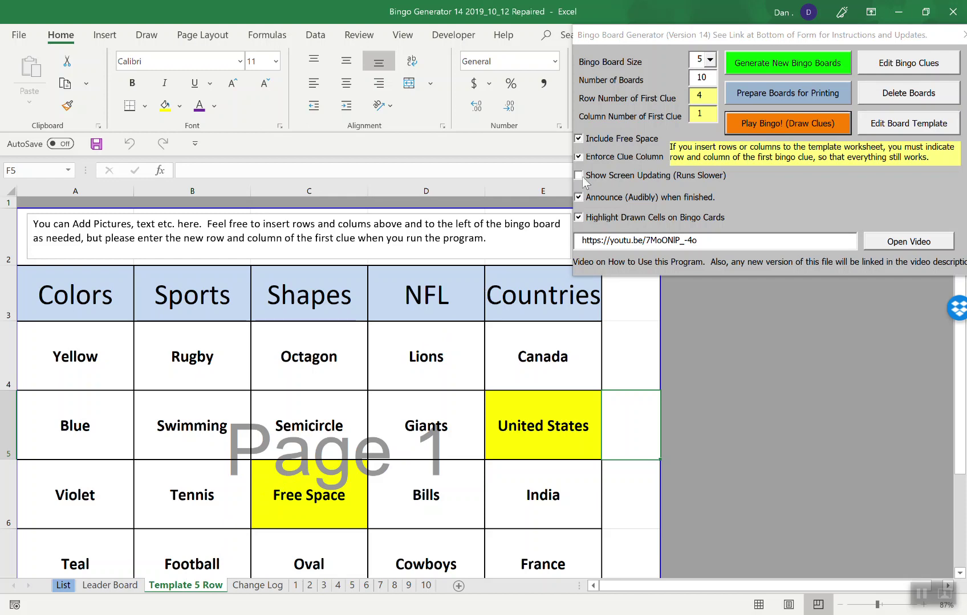
- Toggle Include Free Space, Highlight Drawn Cells and Enforce Clue Column, leaving all three switched on
click(577, 141)
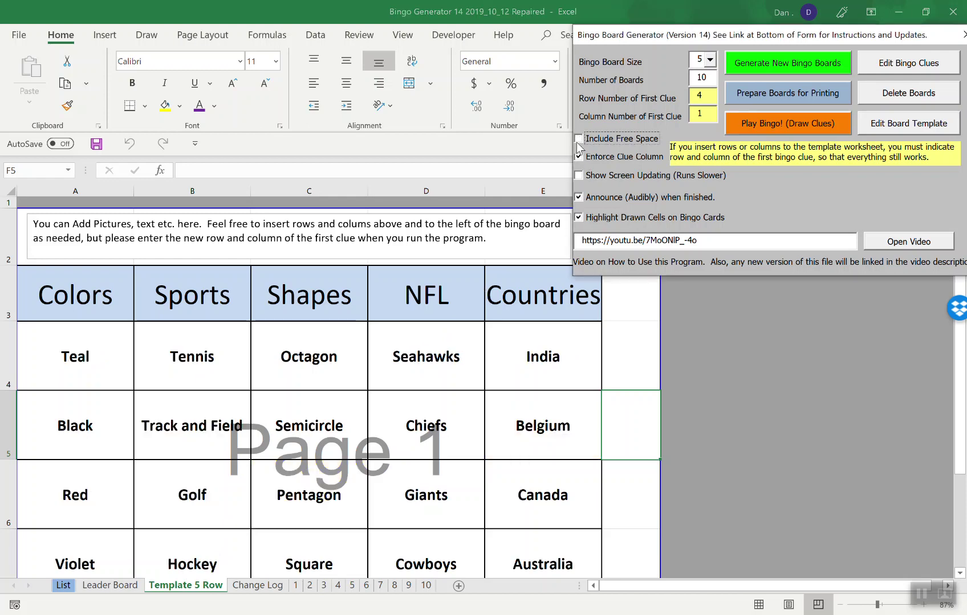
click(577, 141)
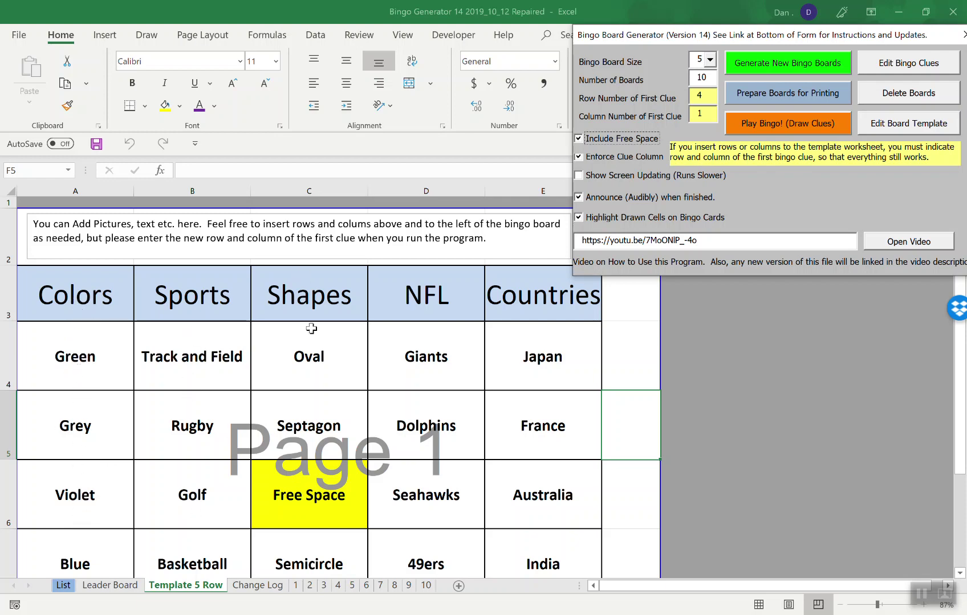
click(578, 217)
click(581, 157)
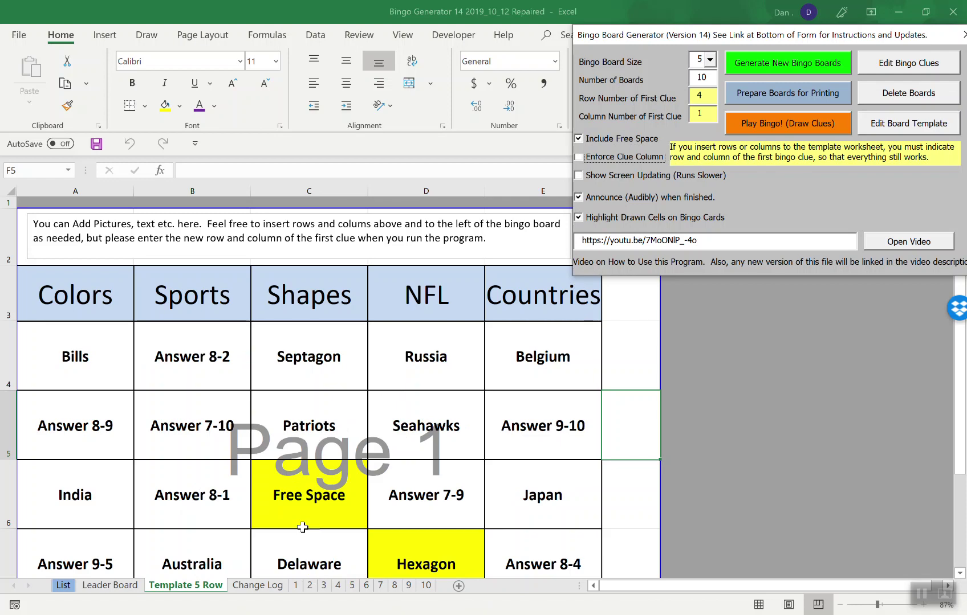
click(582, 160)
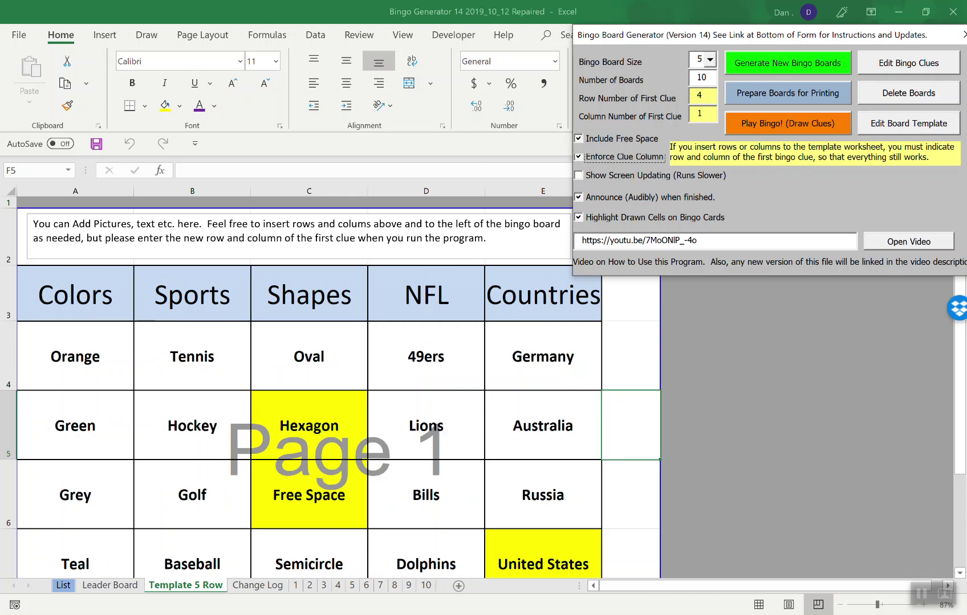
- Make row 2 slightly taller, then inspect the category headers, column A and cell A4's formula
drag(9, 266, 10, 275)
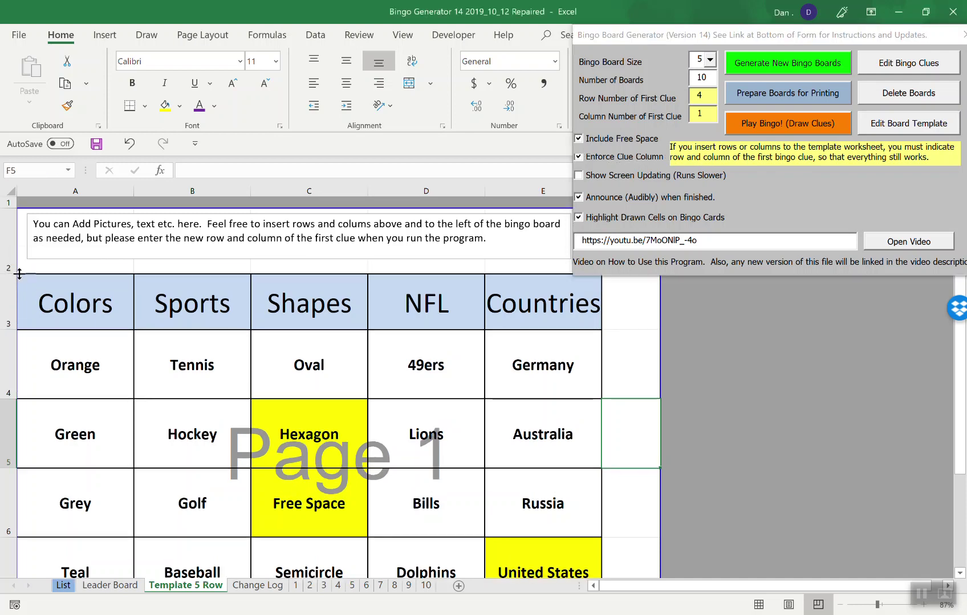
drag(76, 304, 578, 309)
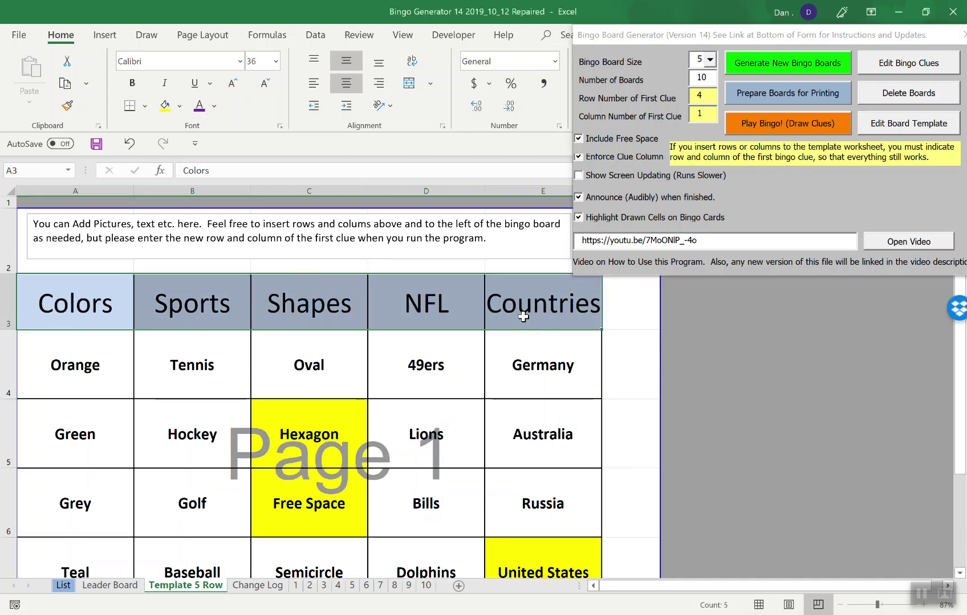
click(75, 190)
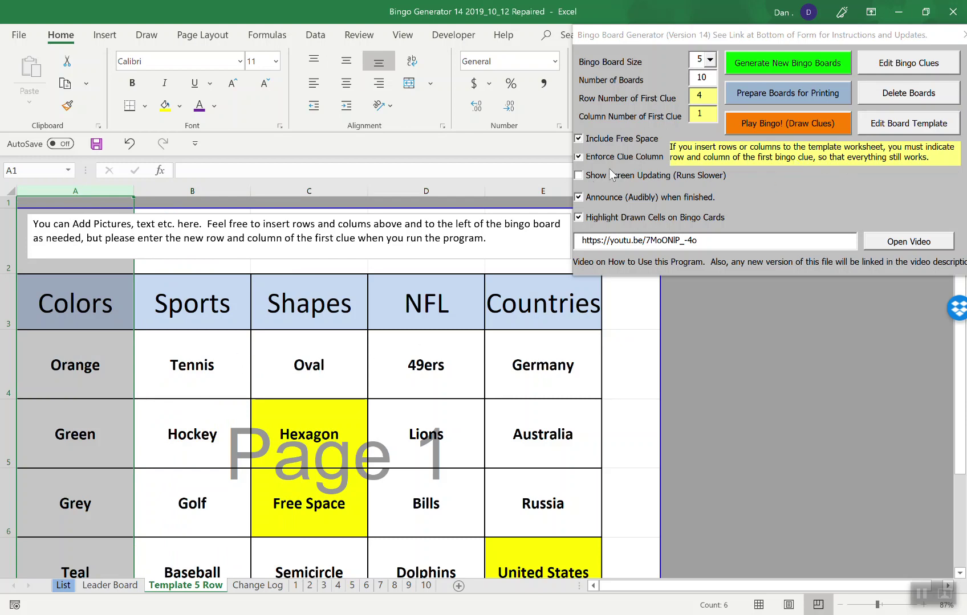
click(707, 99)
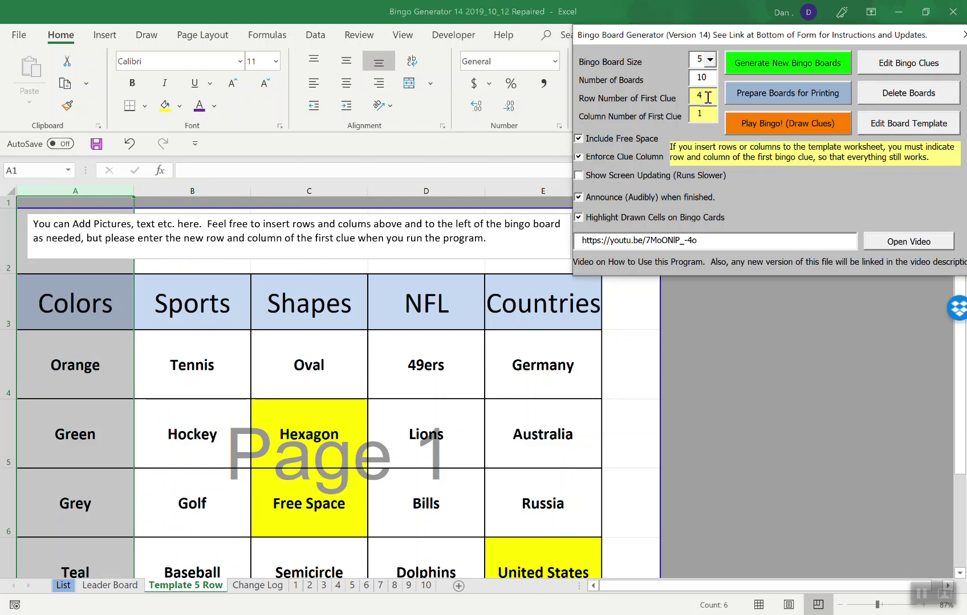
click(106, 385)
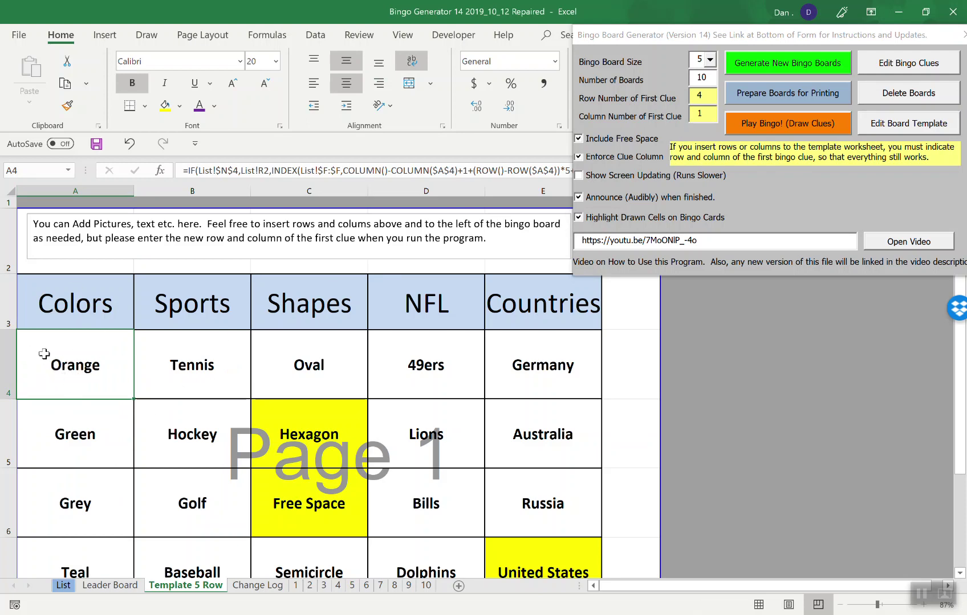
scroll(143, 351, down, 1)
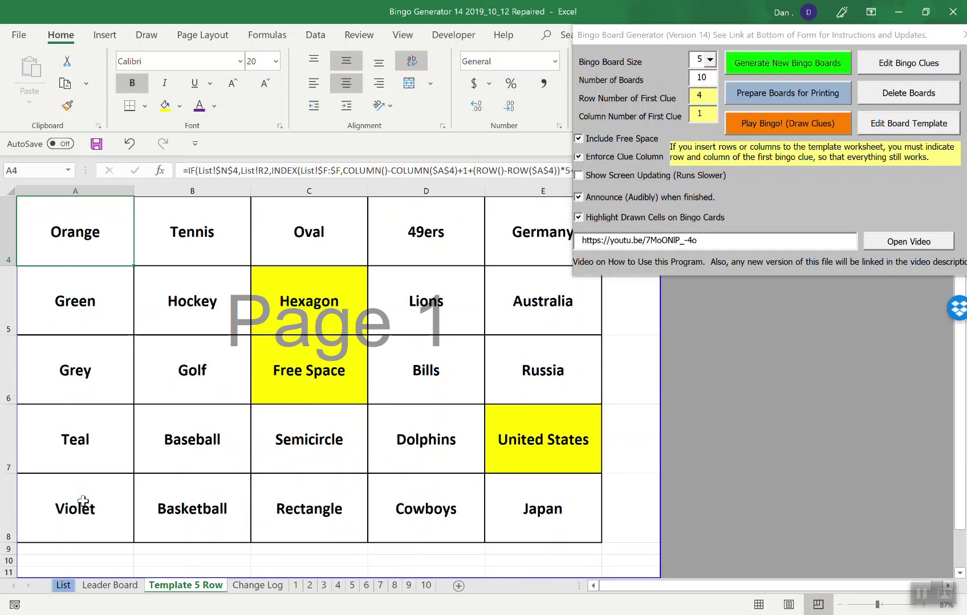
scroll(83, 501, up, 1)
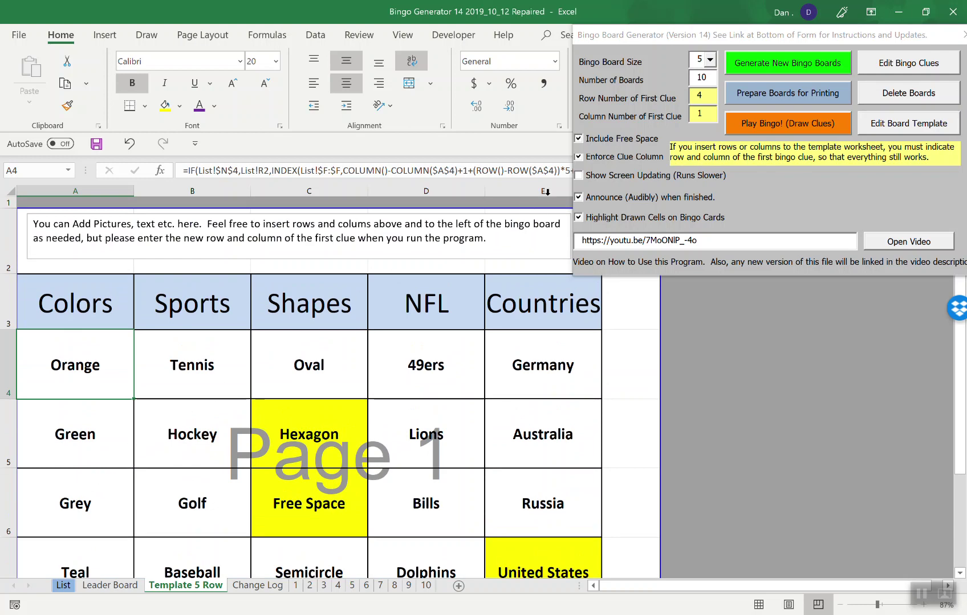
- Turn Show Screen Updating on and off, select cell C2, and open the VBA editor with Alt+F11
click(582, 182)
click(579, 175)
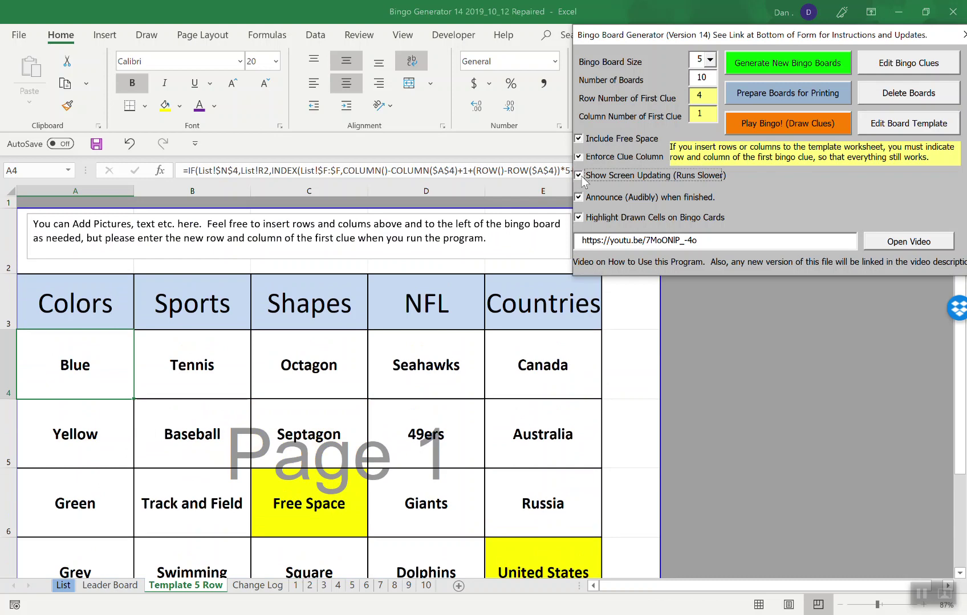
click(579, 176)
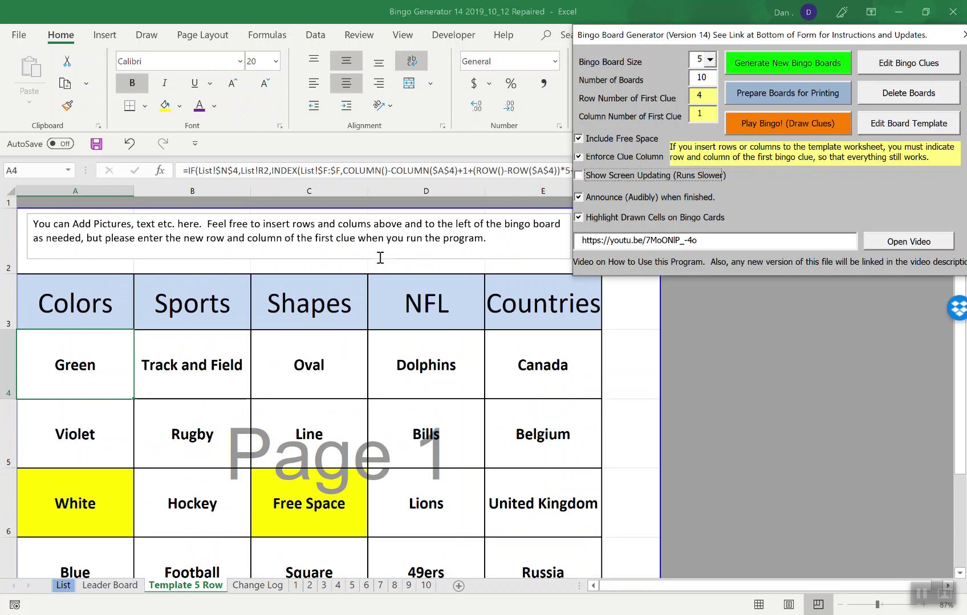
click(348, 268)
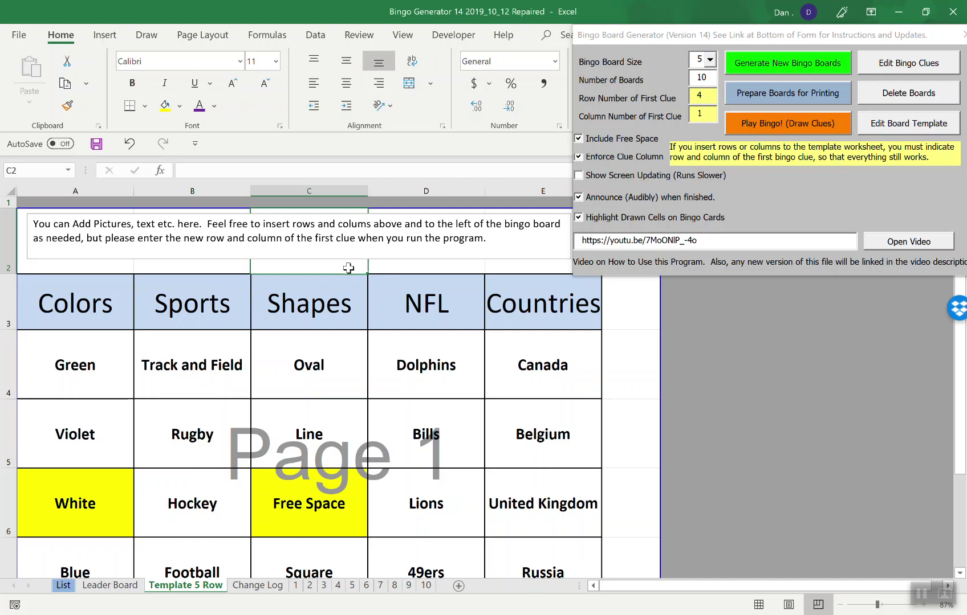
key(alt+F11)
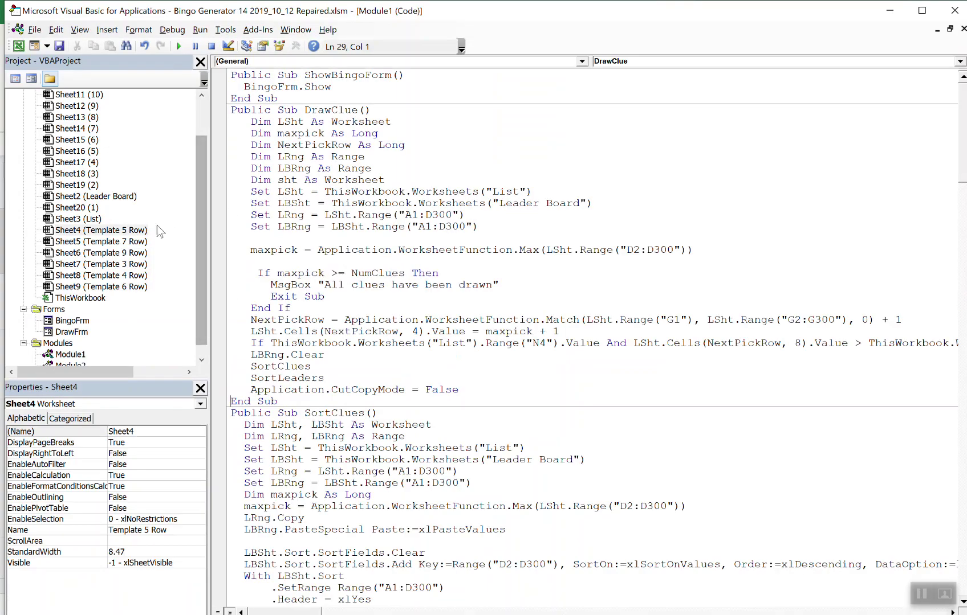
- Browse the Module1 code and the BingoFrm form's code, then minimize the VBA editor
click(70, 355)
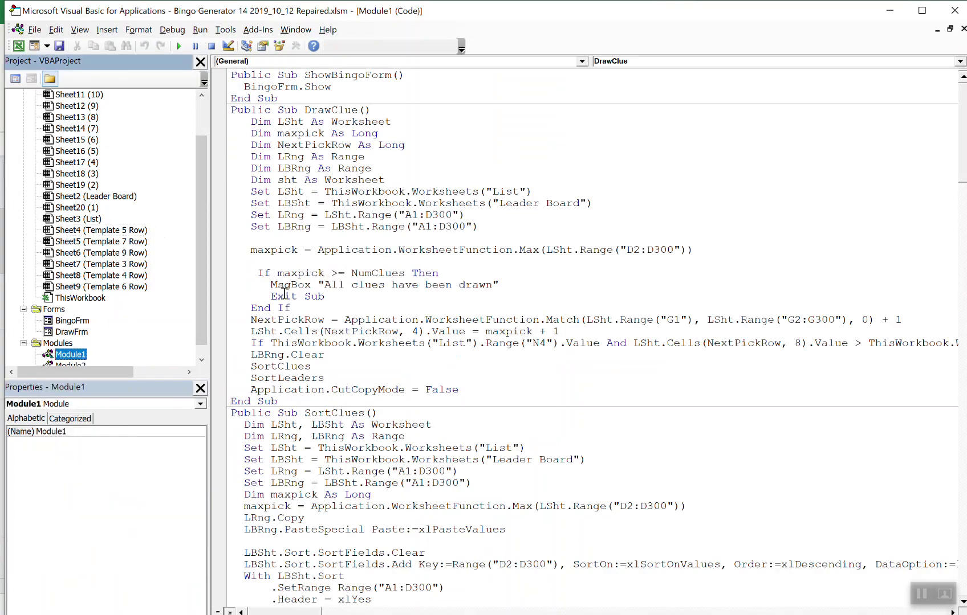
scroll(310, 250, down, 20)
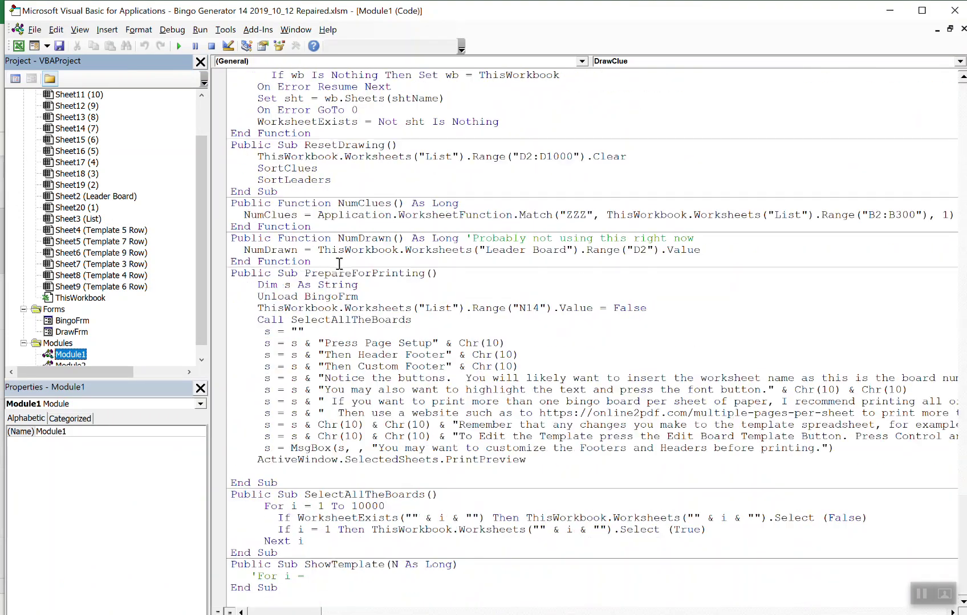
scroll(339, 264, down, 5)
double_click(71, 321)
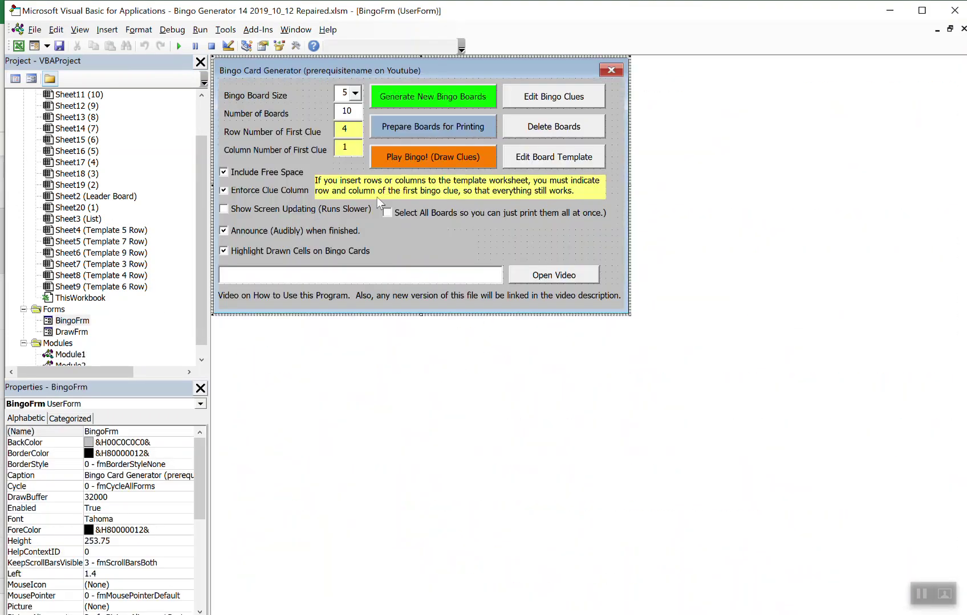
double_click(613, 235)
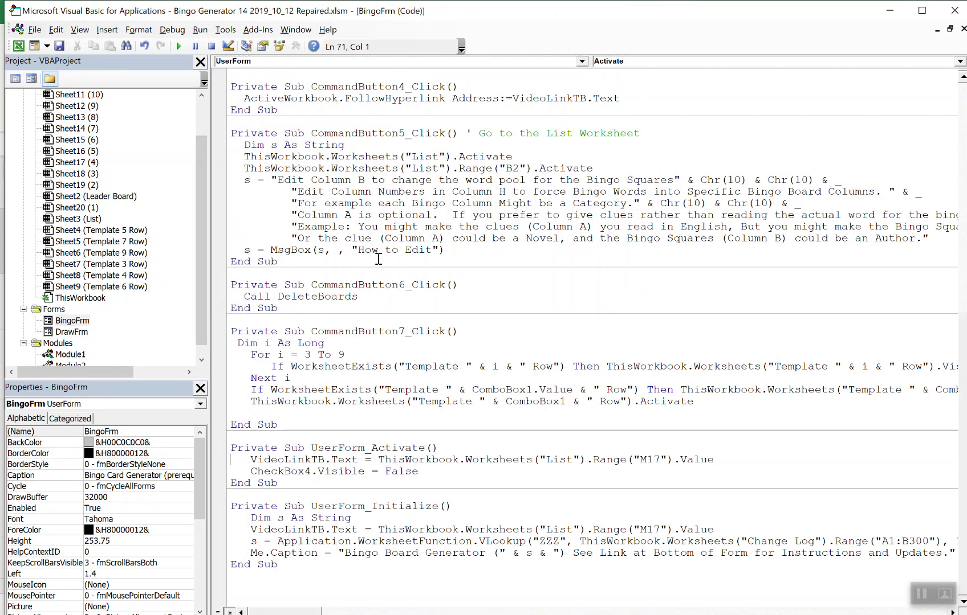
click(890, 10)
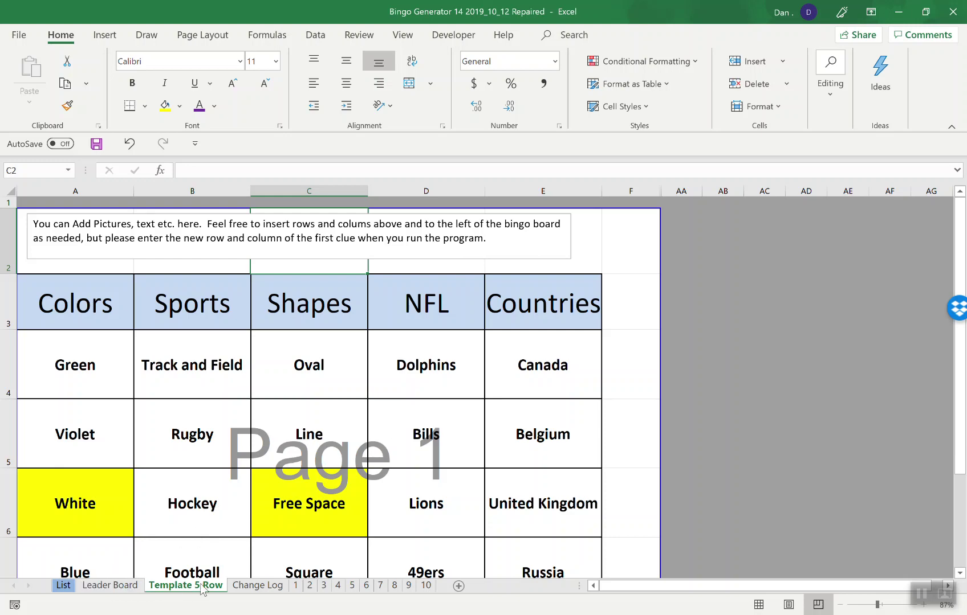
- Visit the Change Log and List sheets, launch the generator with Start, and choose Edit Board Template
click(246, 585)
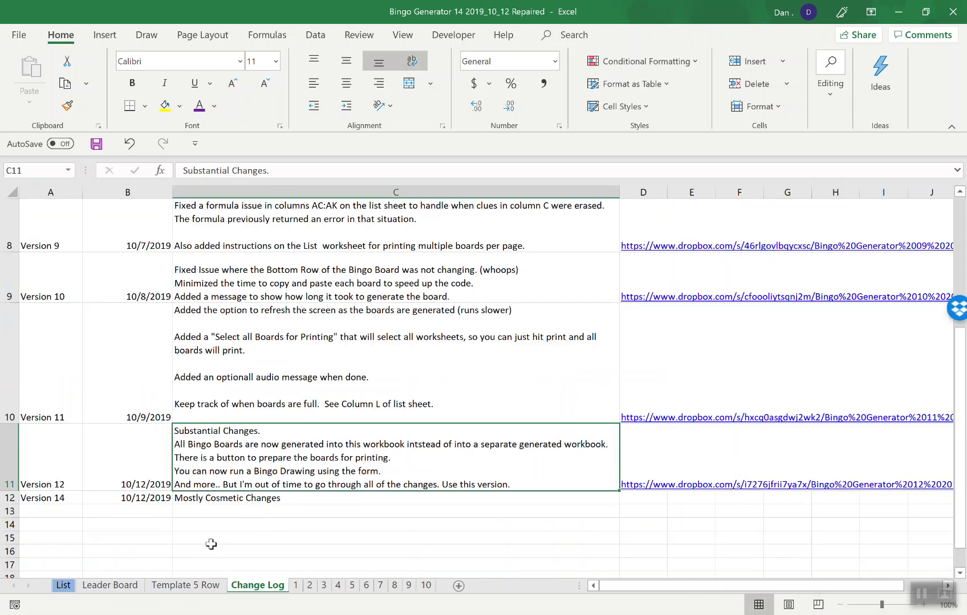
click(64, 589)
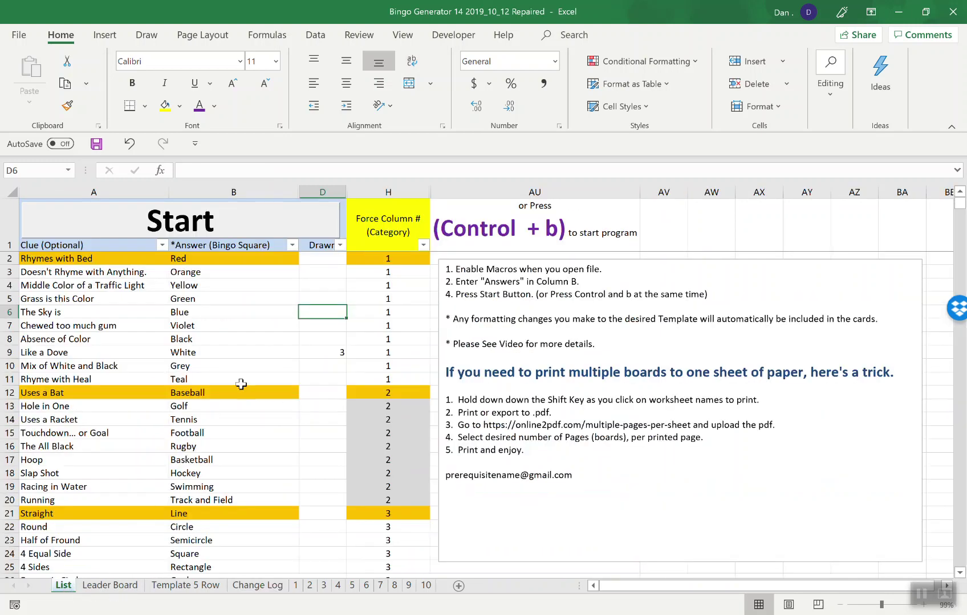
click(230, 231)
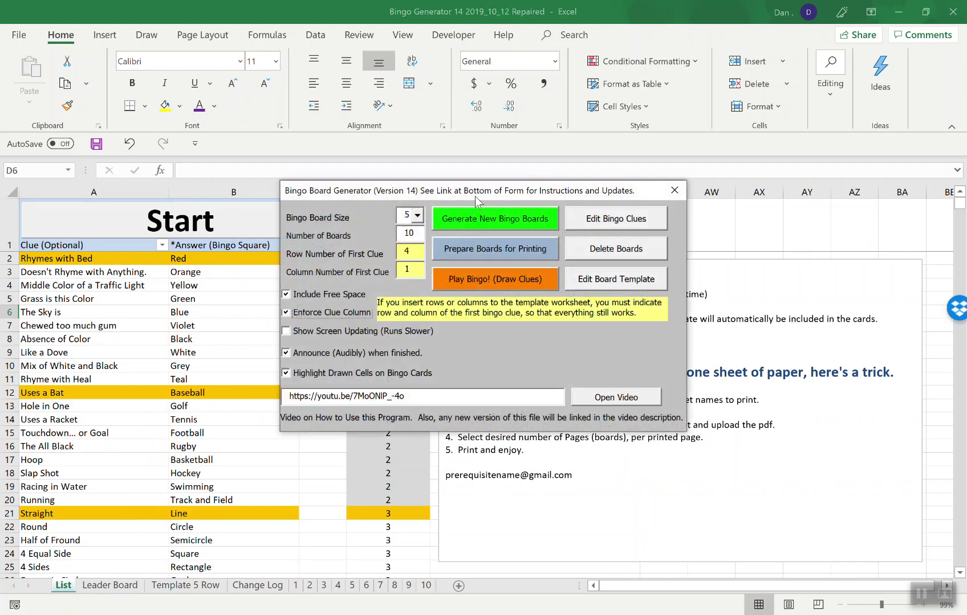
drag(474, 196, 751, 57)
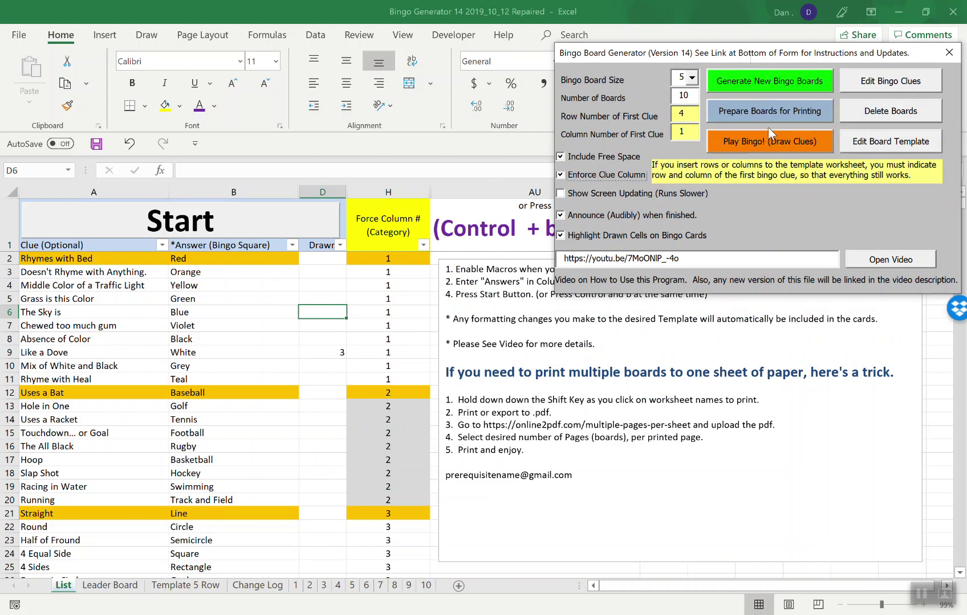
click(868, 147)
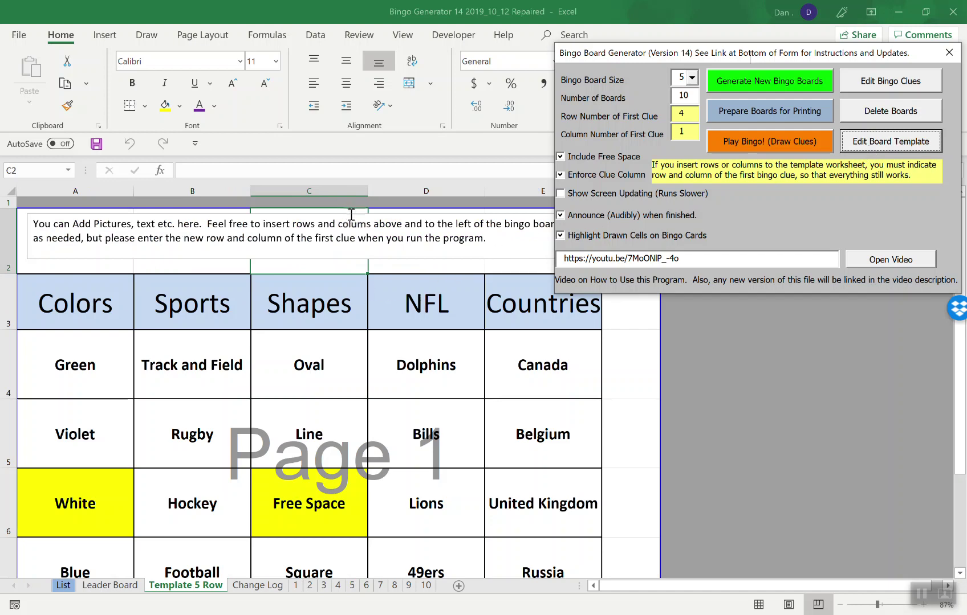
drag(672, 50, 873, 226)
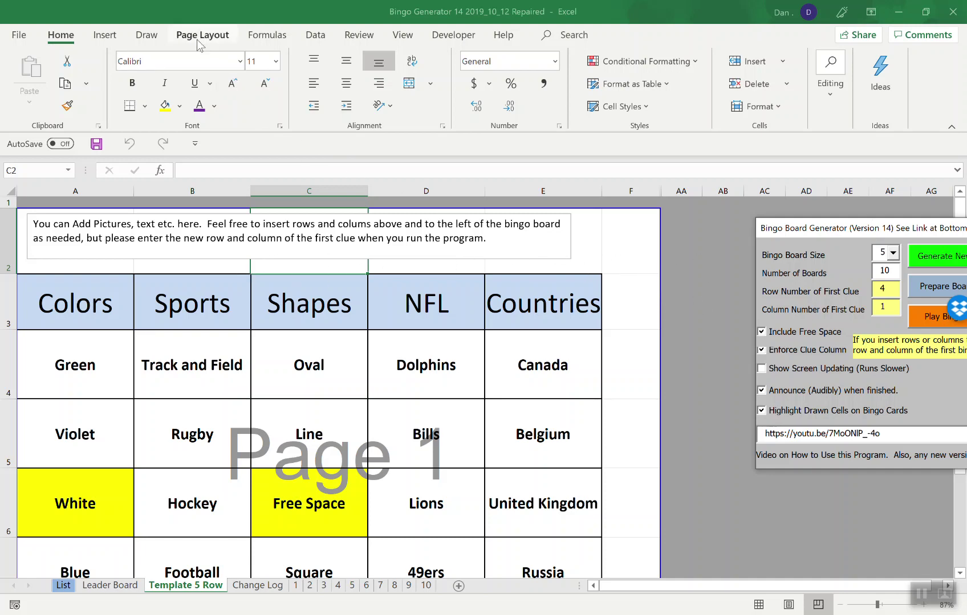
- Insert the coloured-balls photo from Camera Roll via Insert > Illustrations > Pictures
click(104, 35)
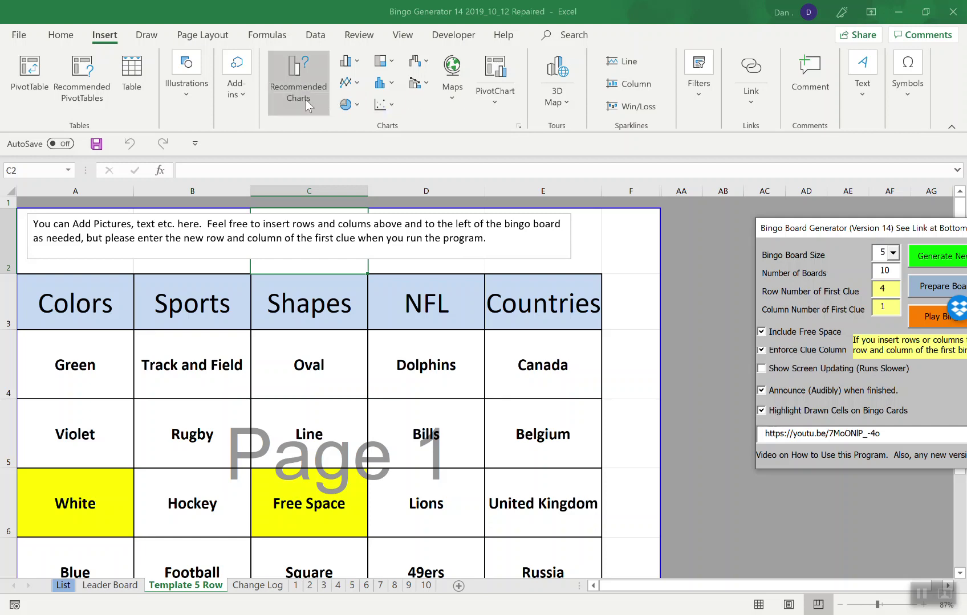
click(192, 99)
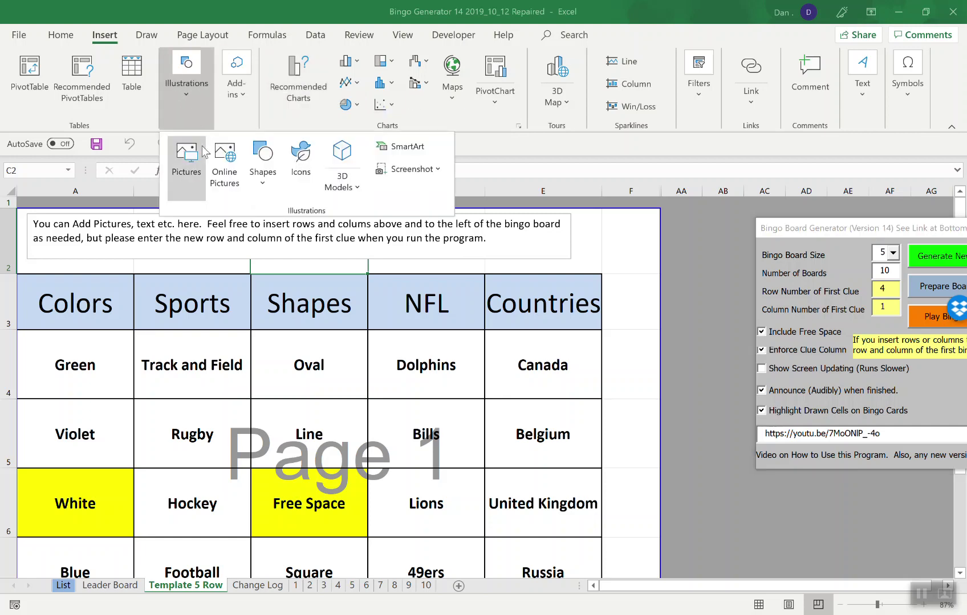
click(187, 157)
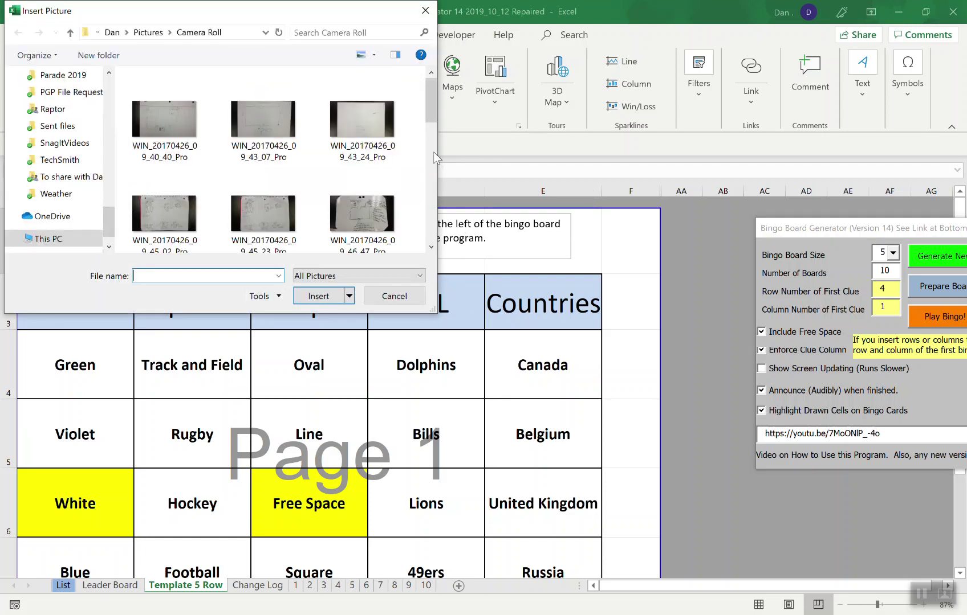
scroll(427, 144, up, 2)
drag(427, 145, 434, 184)
click(364, 195)
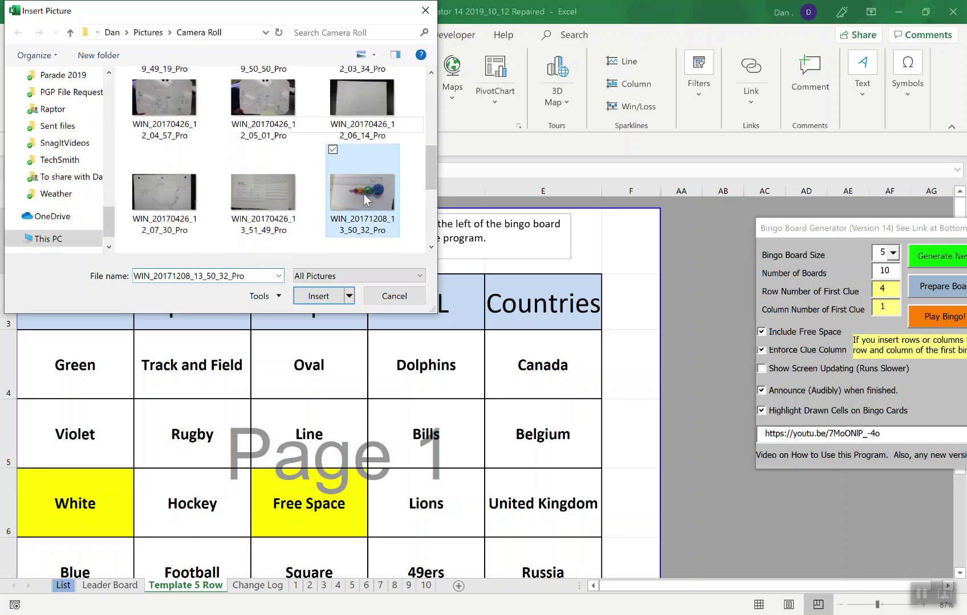
click(316, 302)
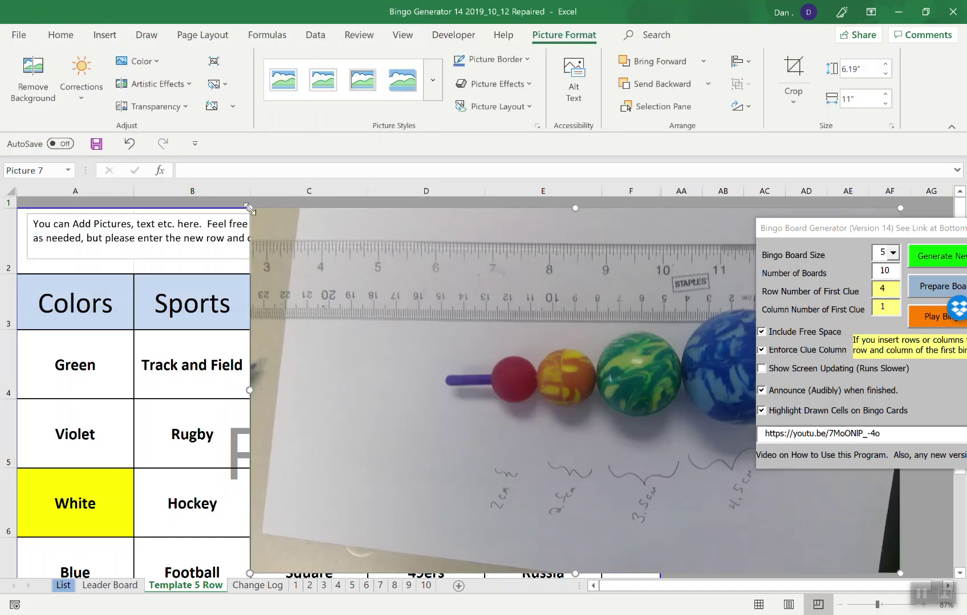
- Shrink the photo to 1.06" by 1.88" inside the Free Space cell, then generate ten bingo boards
drag(250, 208, 723, 474)
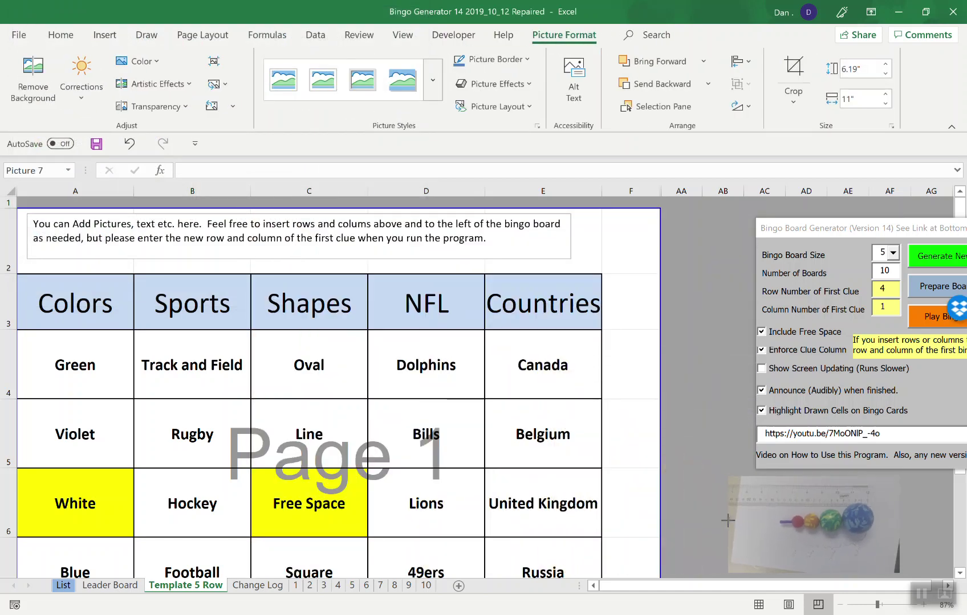
drag(795, 521, 322, 519)
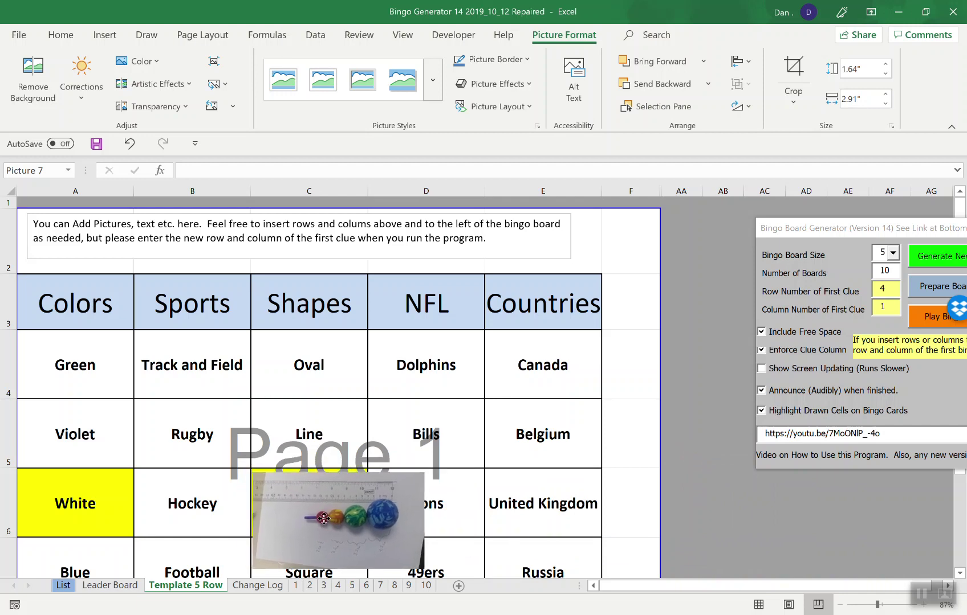
drag(424, 568, 363, 535)
click(738, 322)
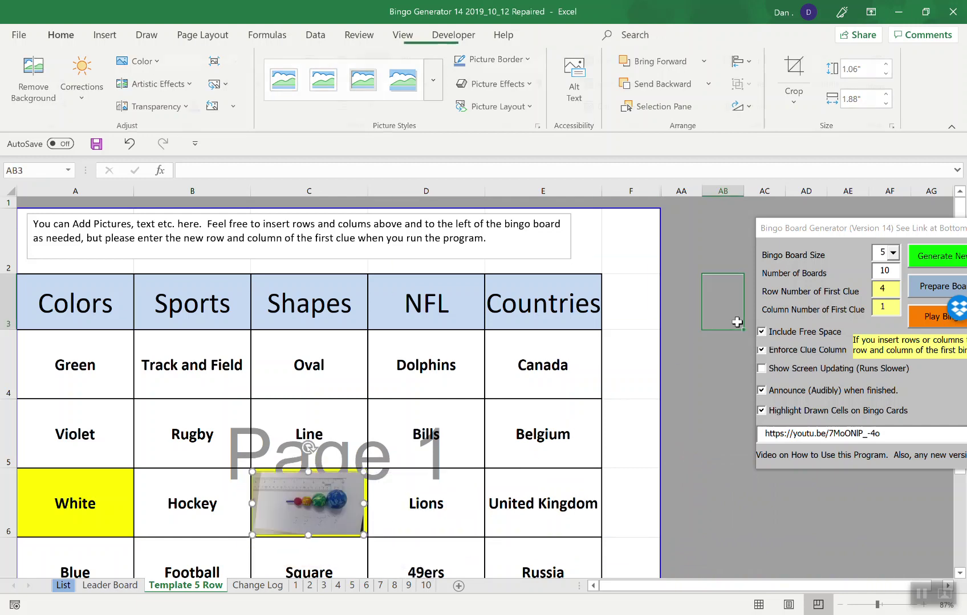
drag(823, 231, 535, 112)
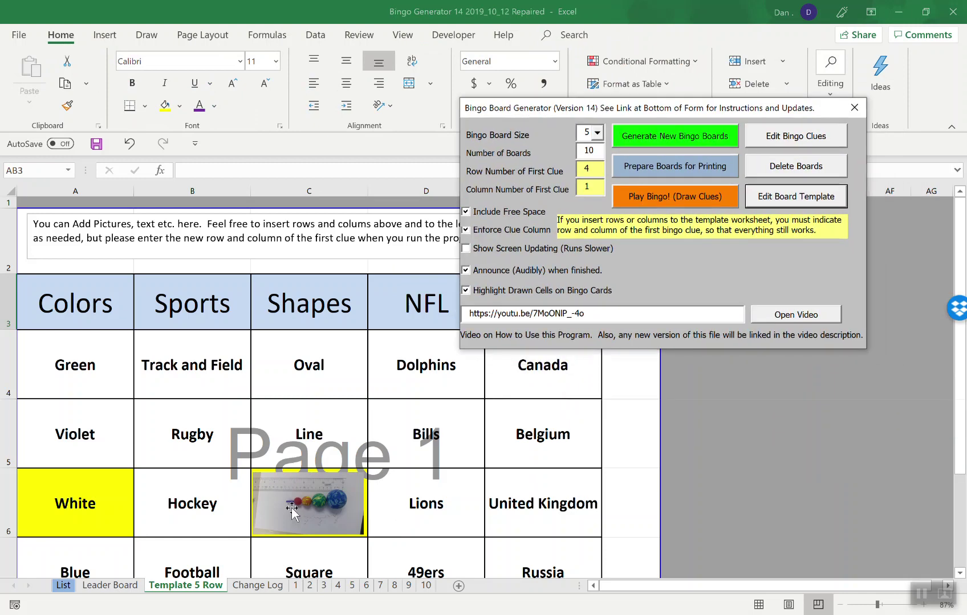
click(629, 138)
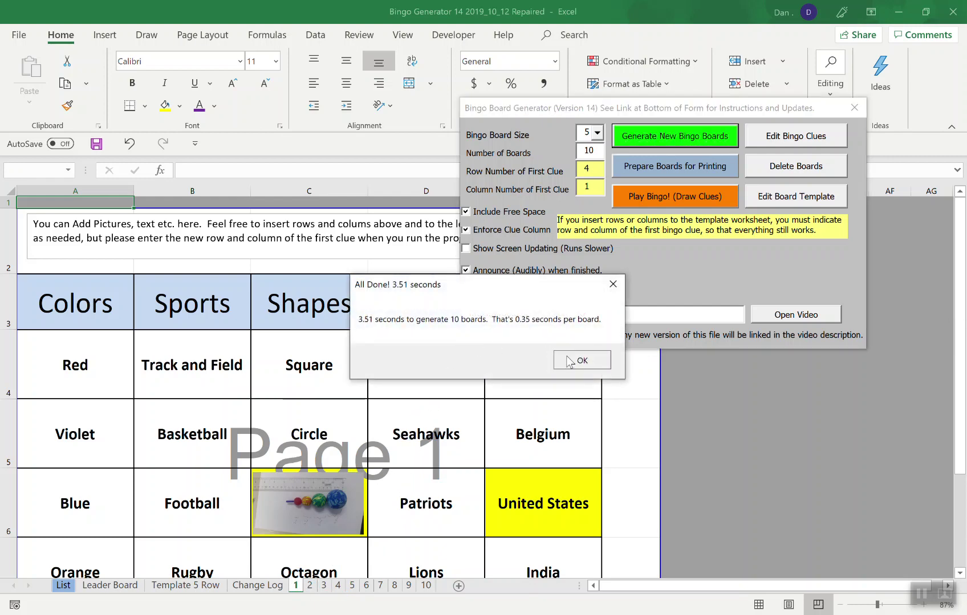
- Dismiss the All Done message and review the generated boards on sheets 3, 4 and 5
click(568, 362)
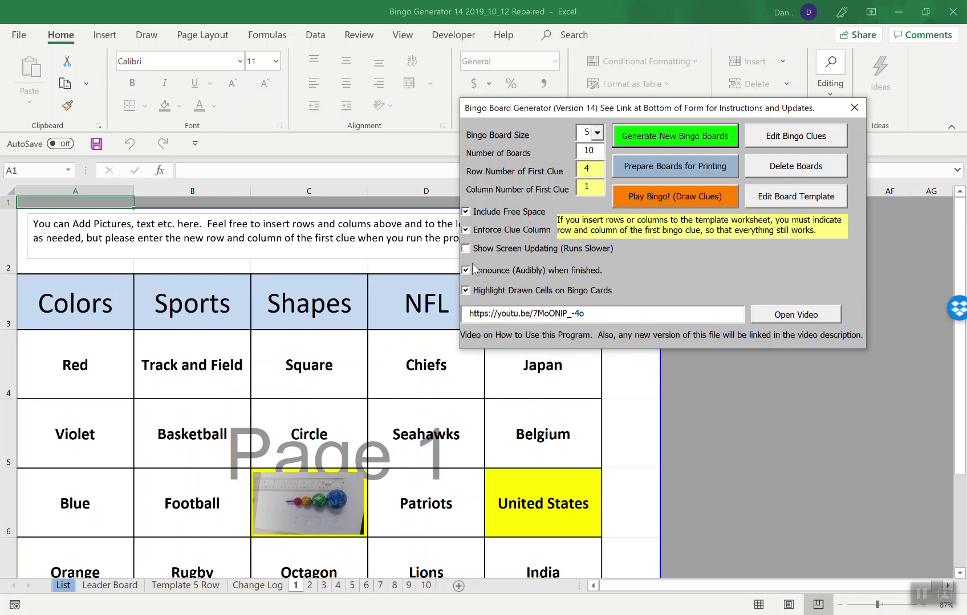
click(324, 587)
click(338, 586)
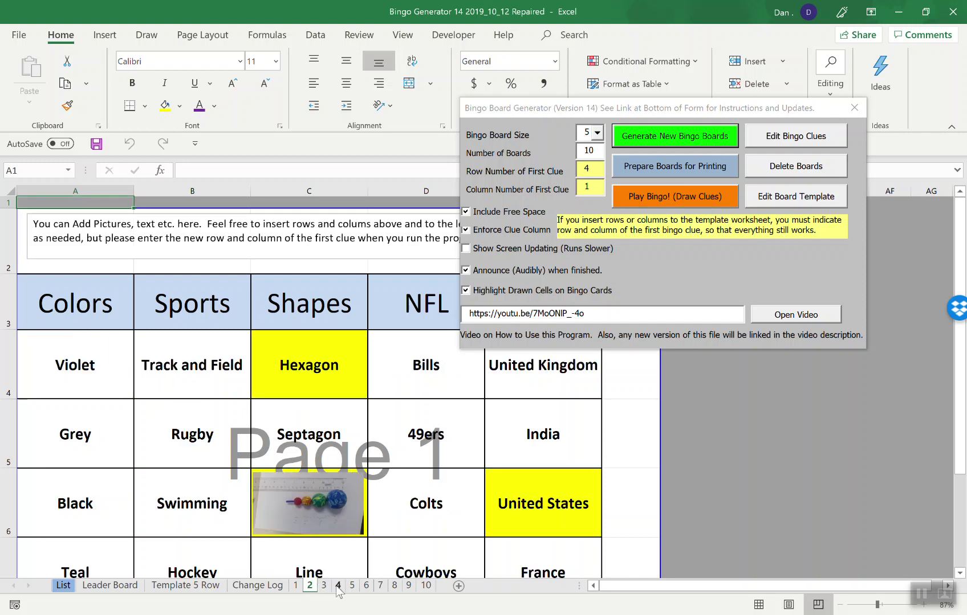
click(353, 586)
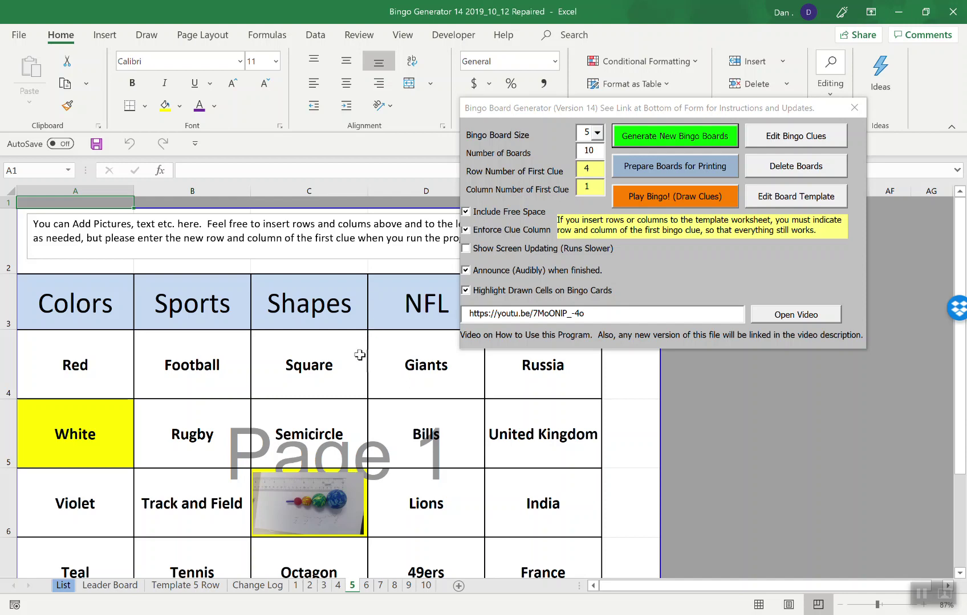
- Prepare the ten boards for printing and page through the preview to page 4 of 10
click(656, 171)
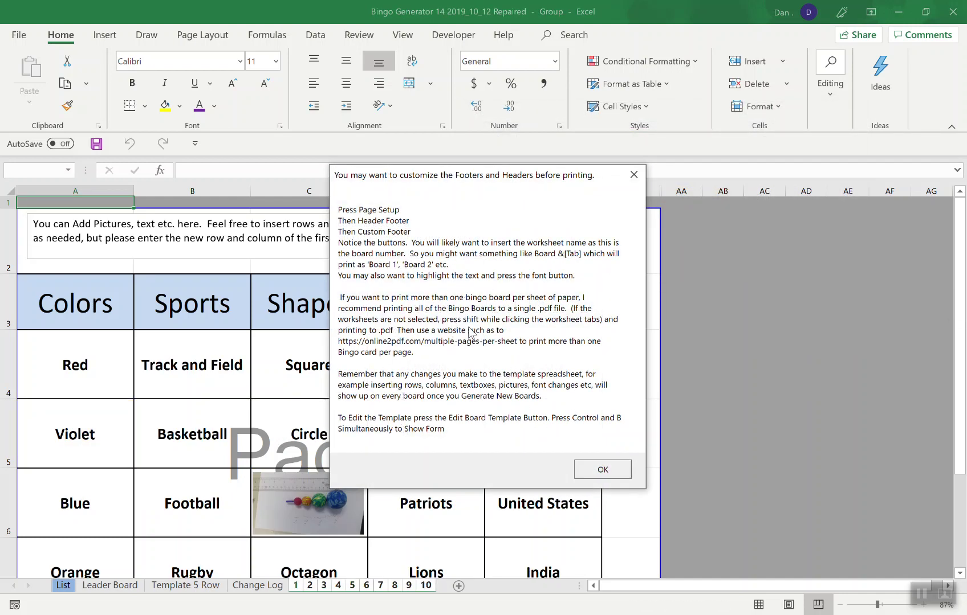
click(603, 470)
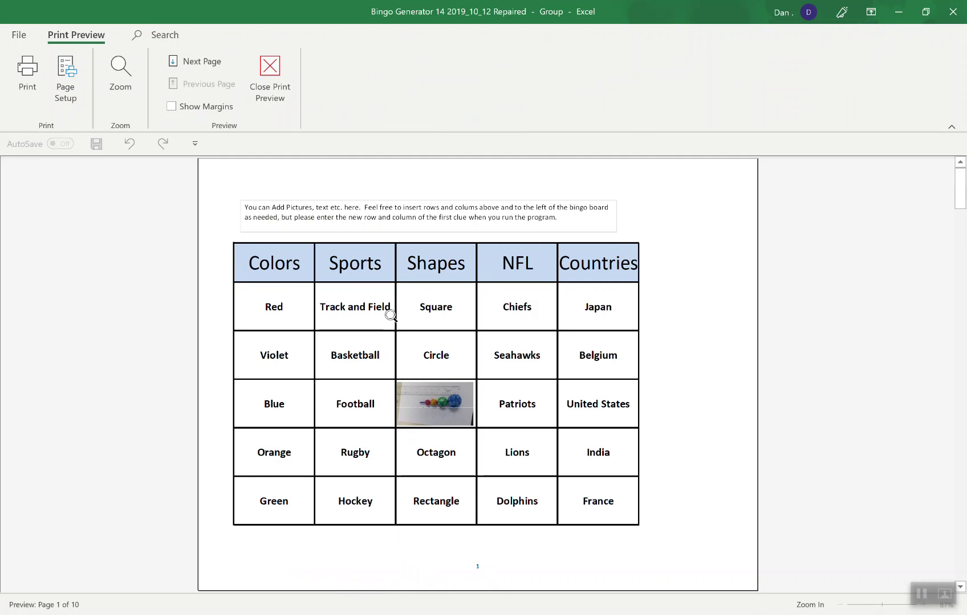
click(209, 67)
click(210, 67)
click(210, 67)
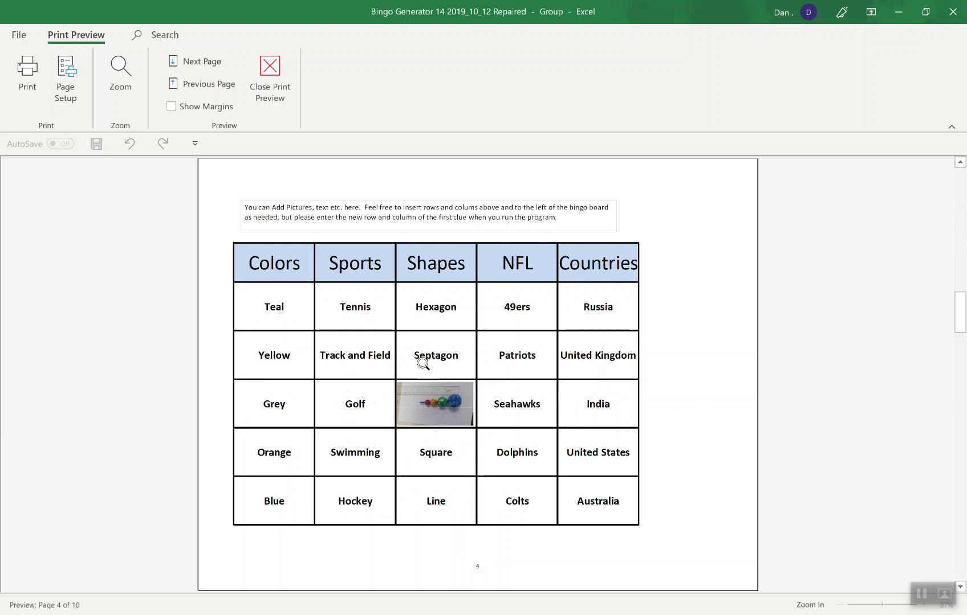
click(62, 95)
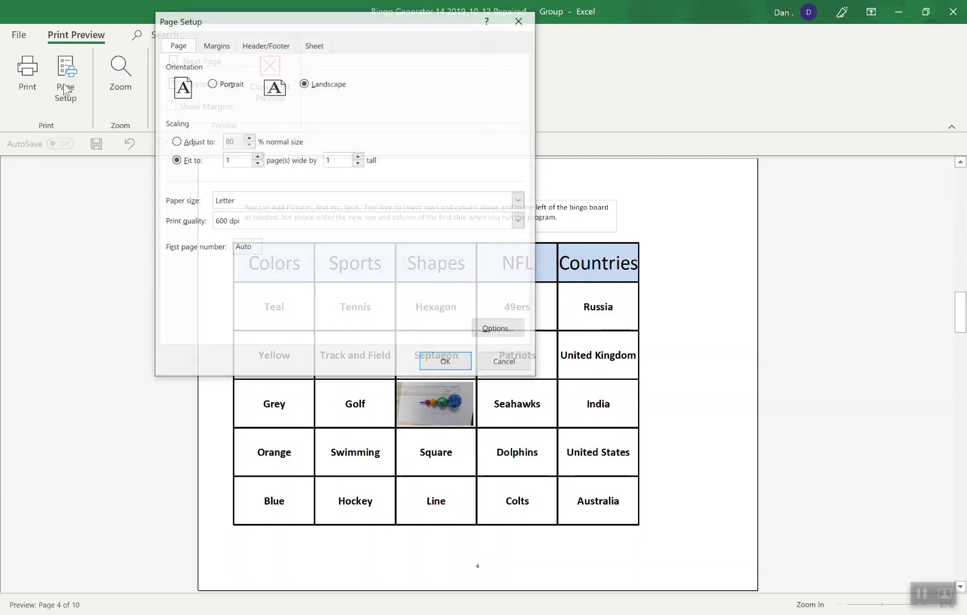
- Start a custom footer, leaving the left footer section empty
click(261, 48)
click(376, 152)
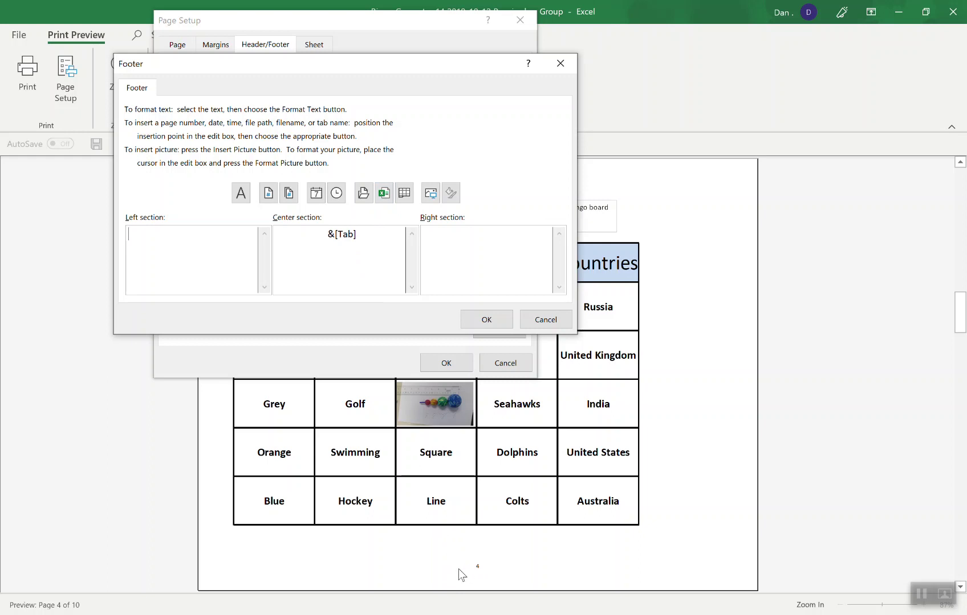
click(404, 194)
drag(158, 235, 124, 235)
key(Delete)
- Put 'Board' before the sheet name in the centre footer at size 16 and apply it
click(332, 229)
text(Board)
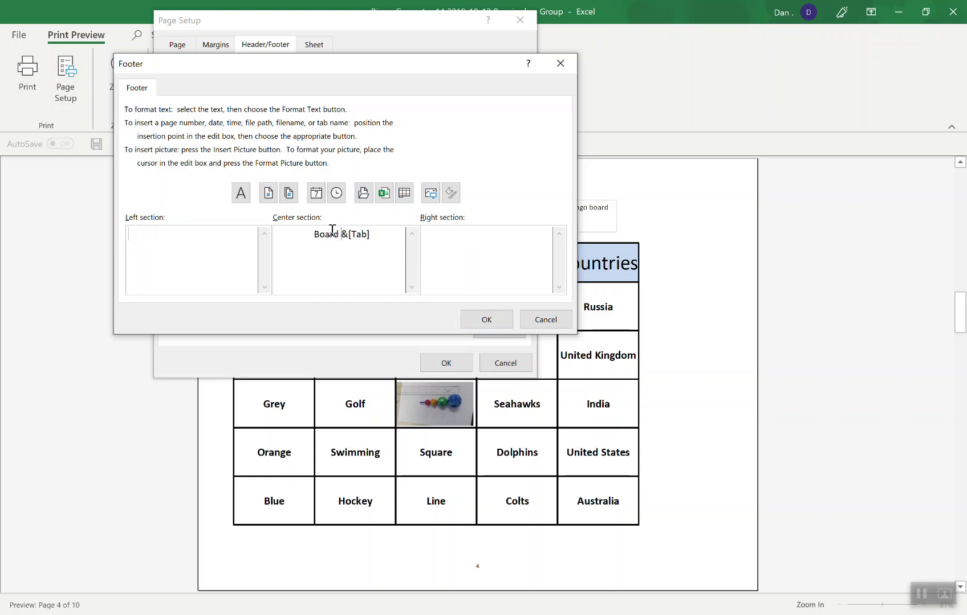
double_click(332, 230)
click(240, 192)
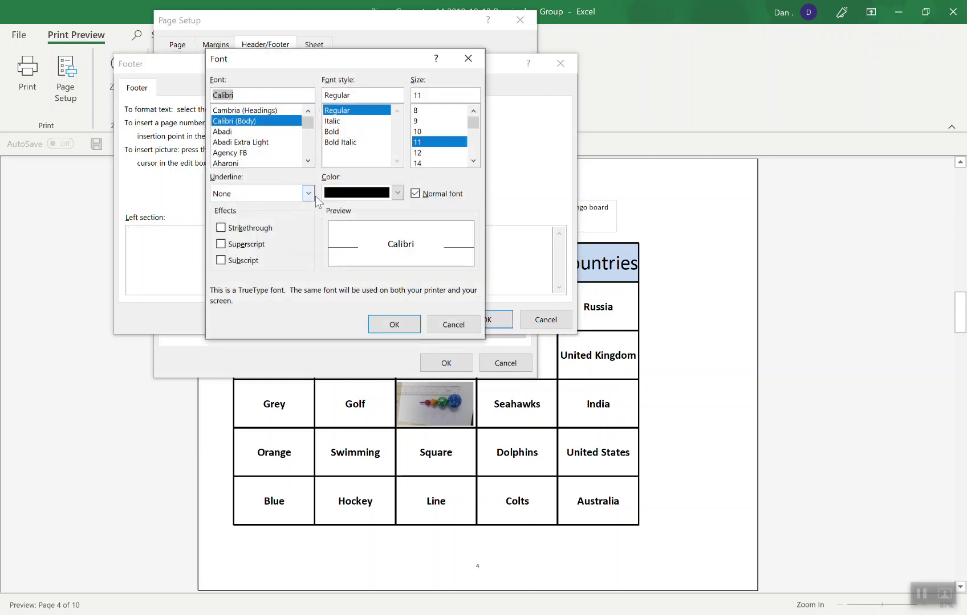
scroll(468, 127, down, 1)
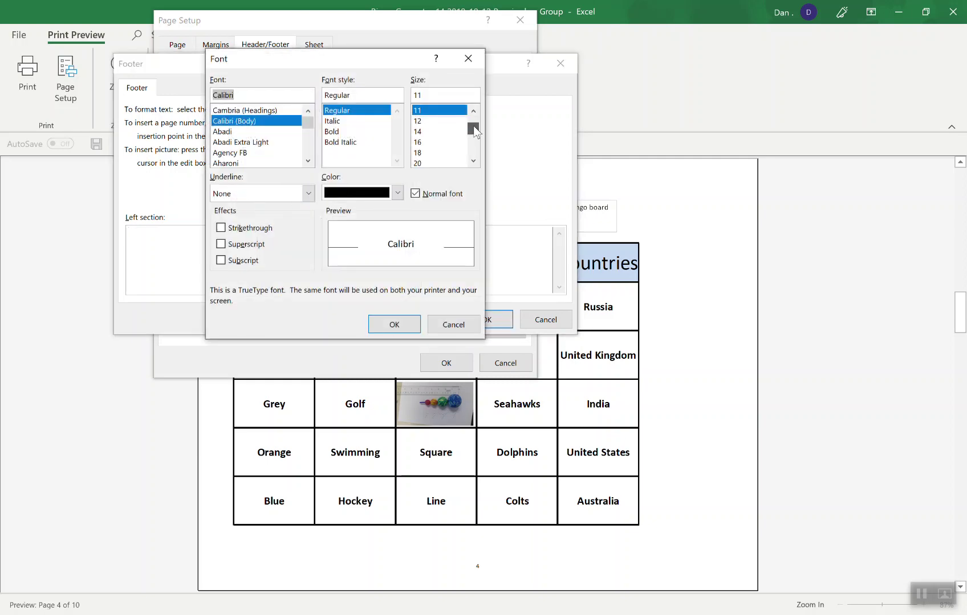
click(433, 141)
click(393, 324)
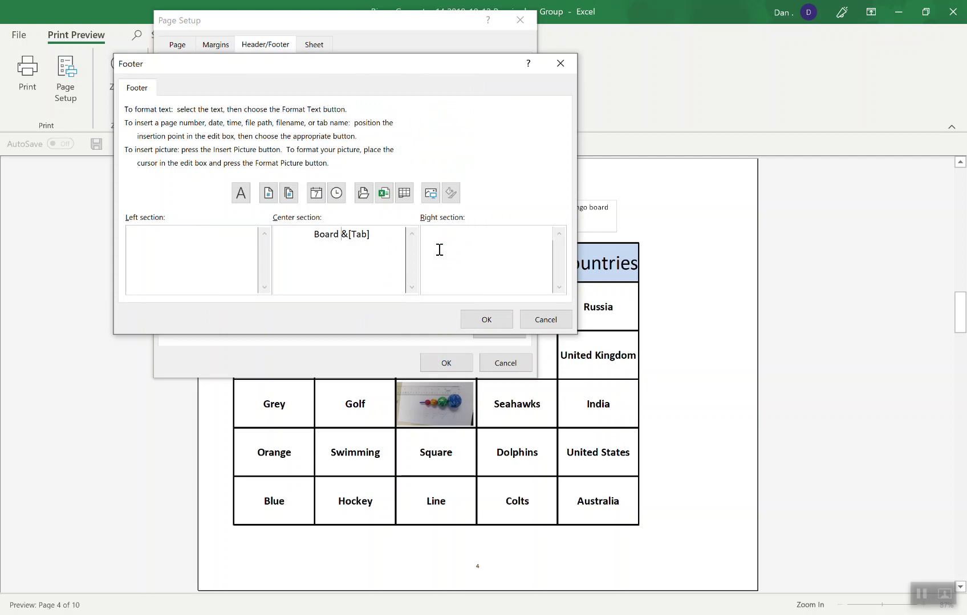
click(477, 319)
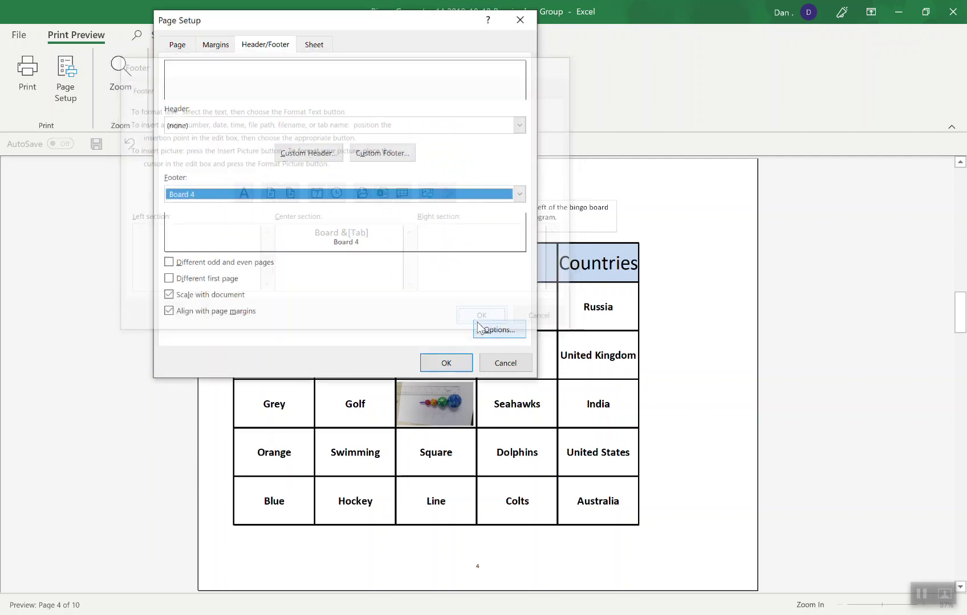
click(444, 363)
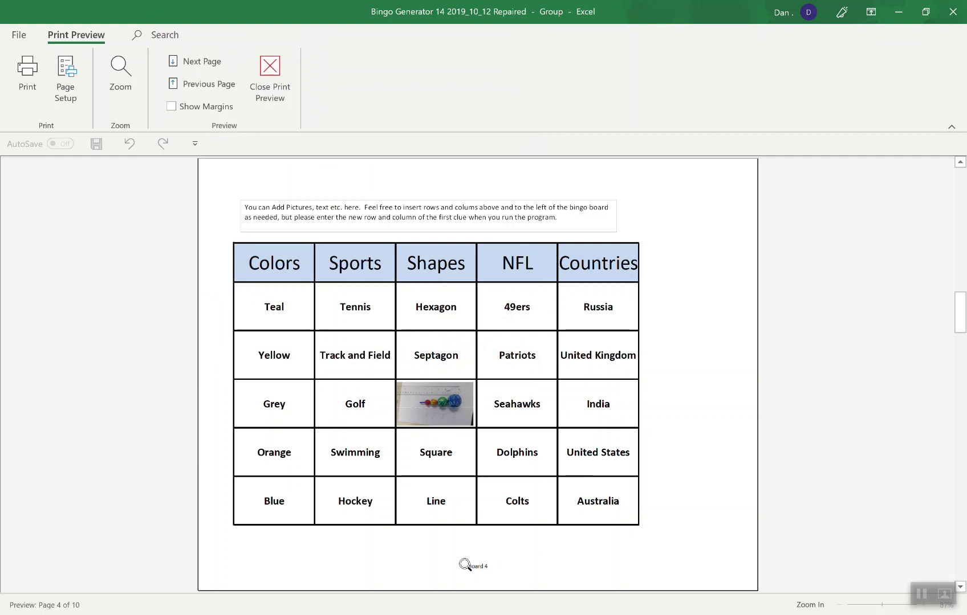
- Cancel out of Page Setup and close print preview to return to the board sheet
click(73, 88)
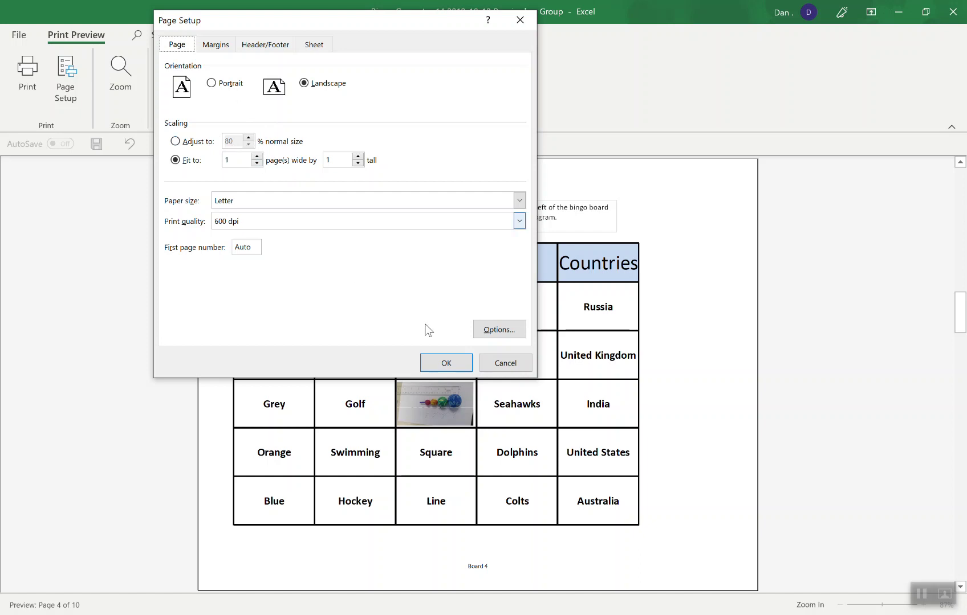
click(505, 363)
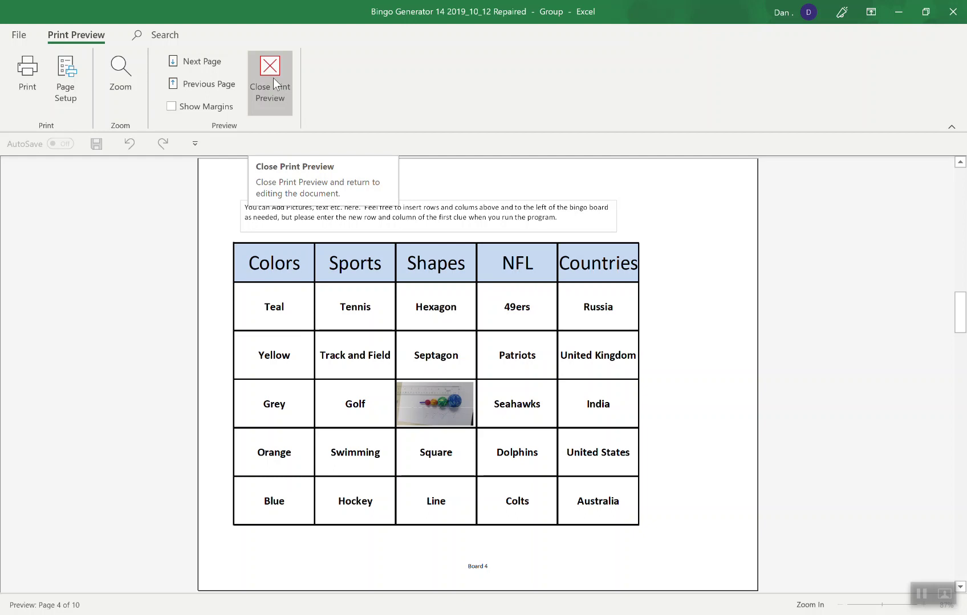
click(274, 78)
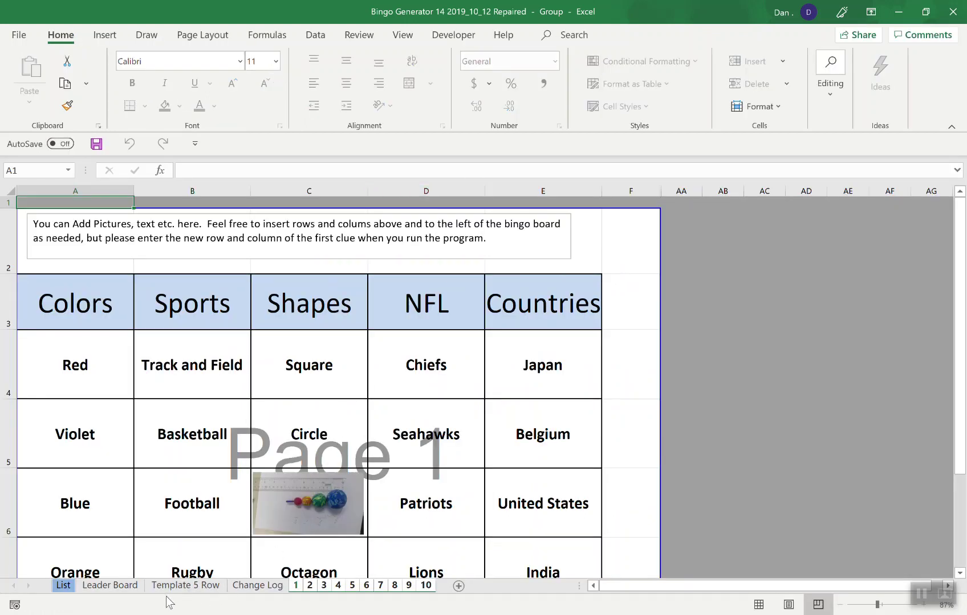
- From the List sheet, rerun Prepare Boards for Printing via Ctrl+B, then close the preview
click(65, 585)
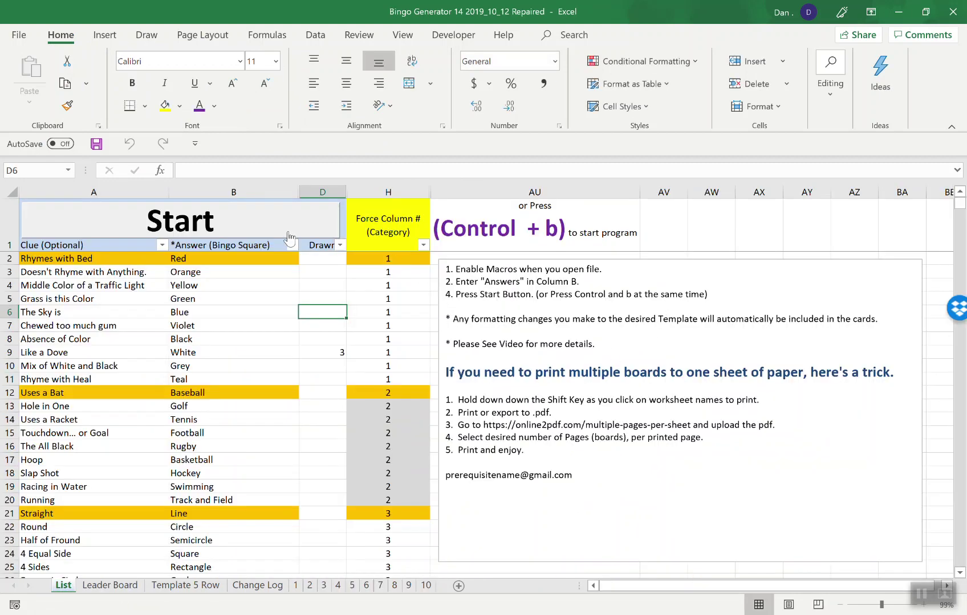
key(ctrl+b)
click(507, 258)
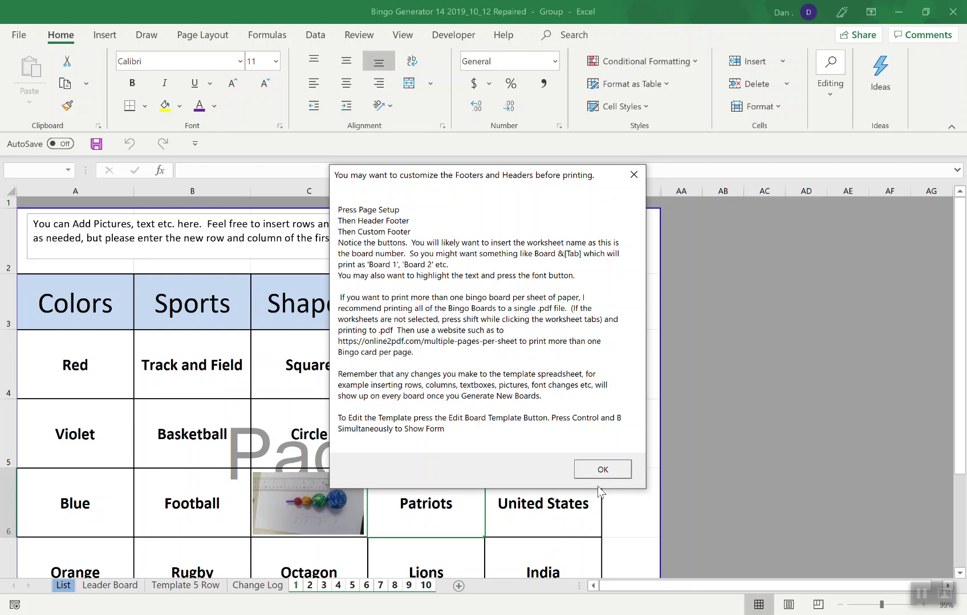
click(602, 467)
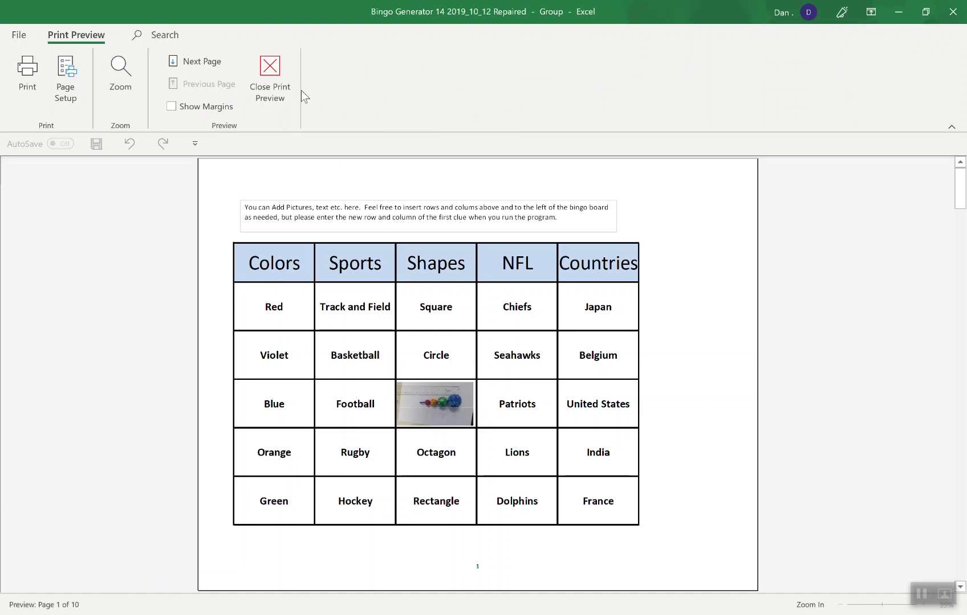
click(278, 80)
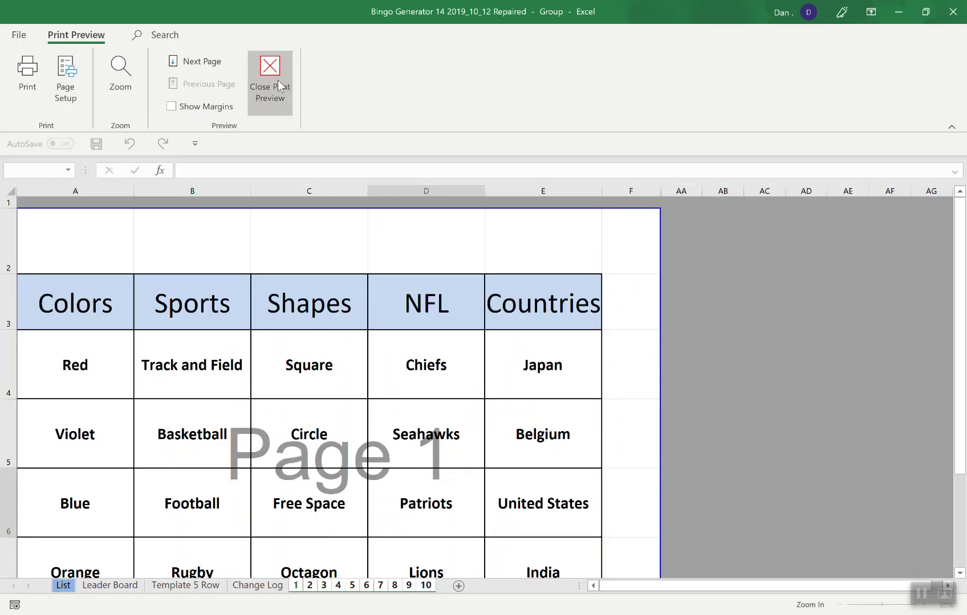
- Ungroup the boards via the Leader Board tab, then launch clue drawing from the List sheet
click(92, 587)
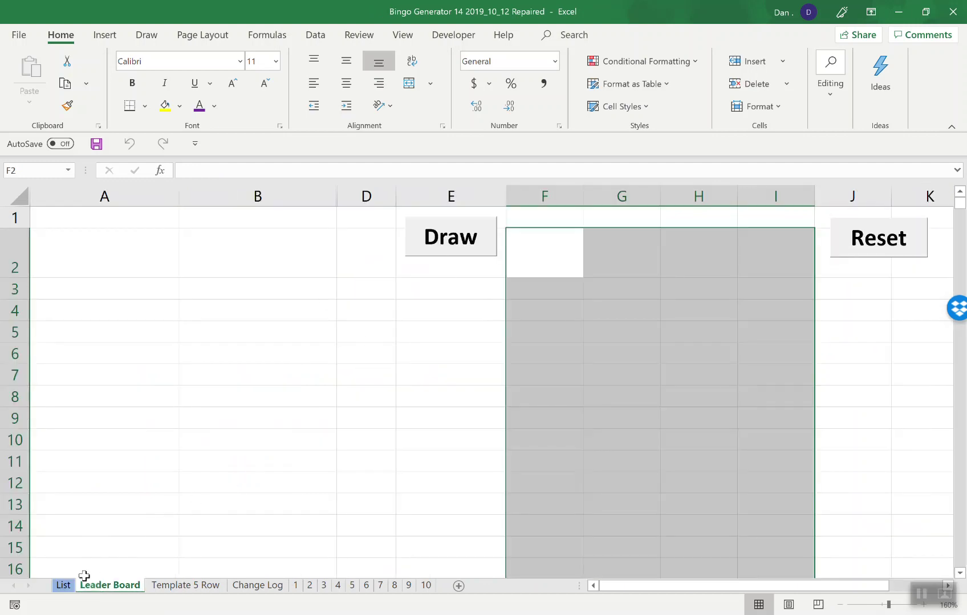
click(65, 586)
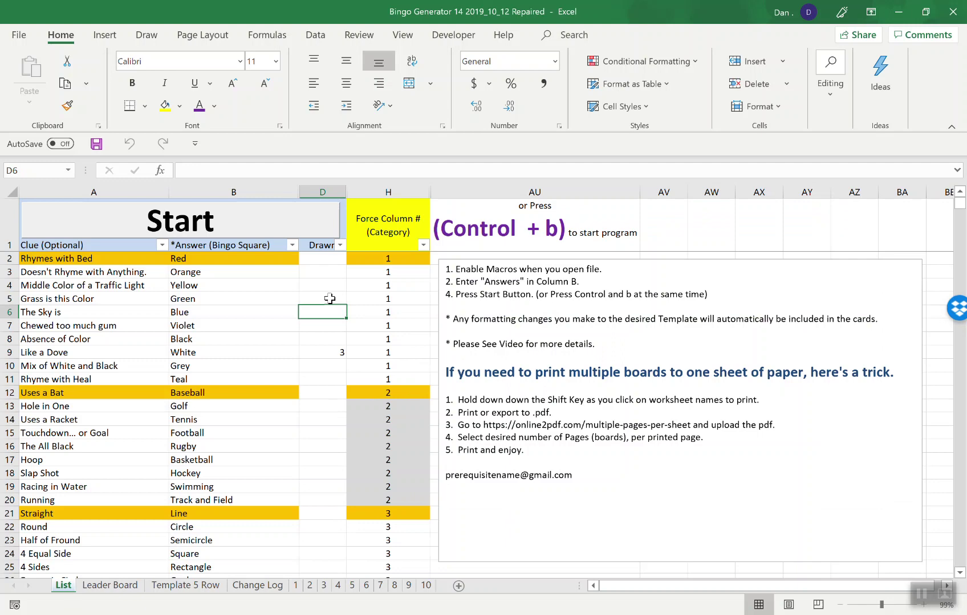
click(253, 232)
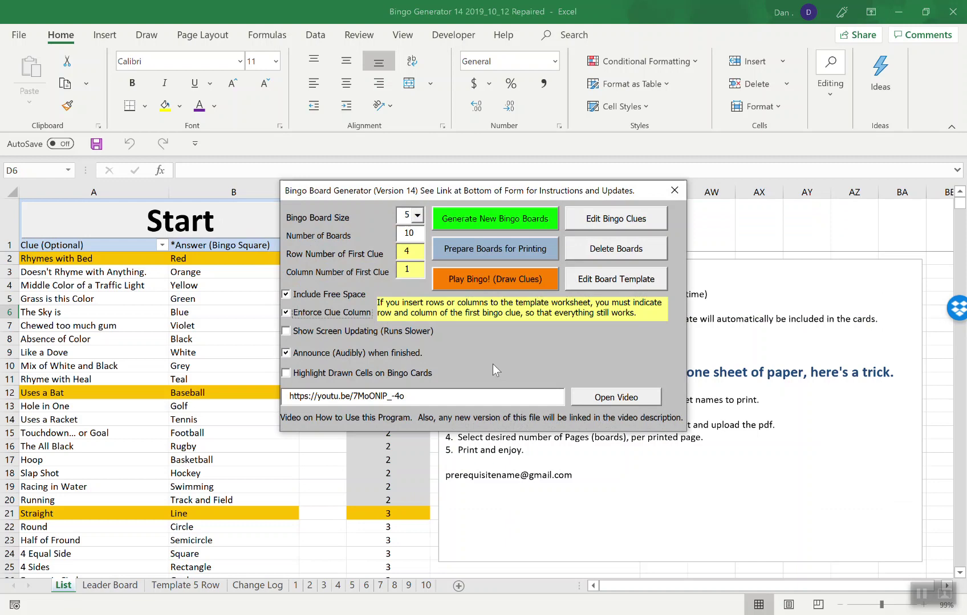
click(494, 279)
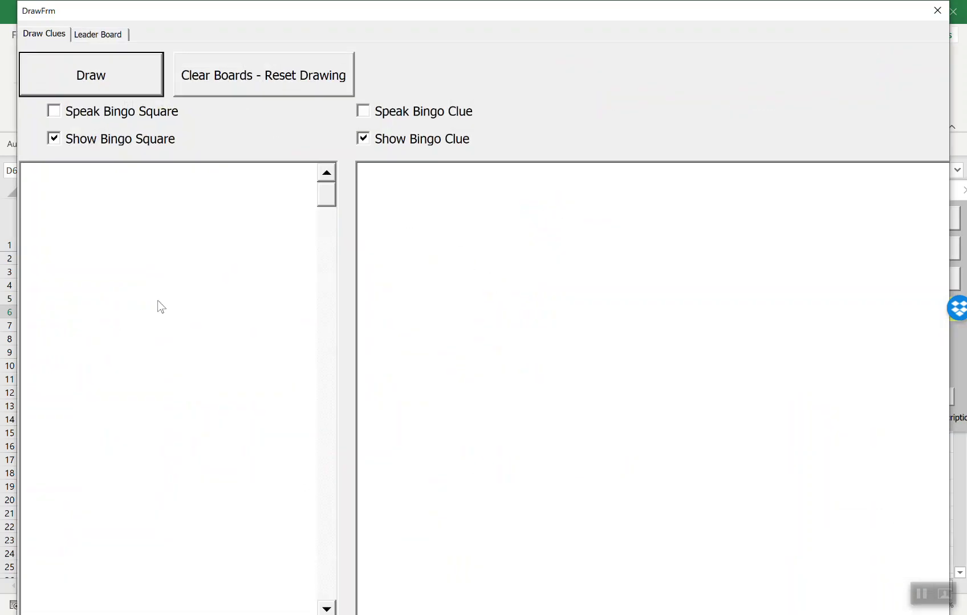
- Draw the first several clues and enable Speak Bingo Square
click(141, 86)
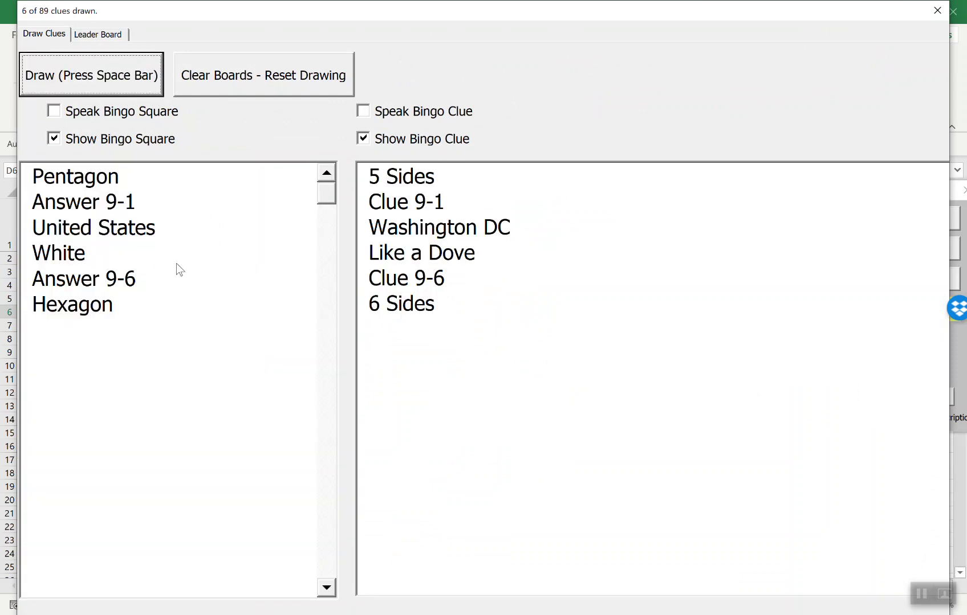
click(135, 87)
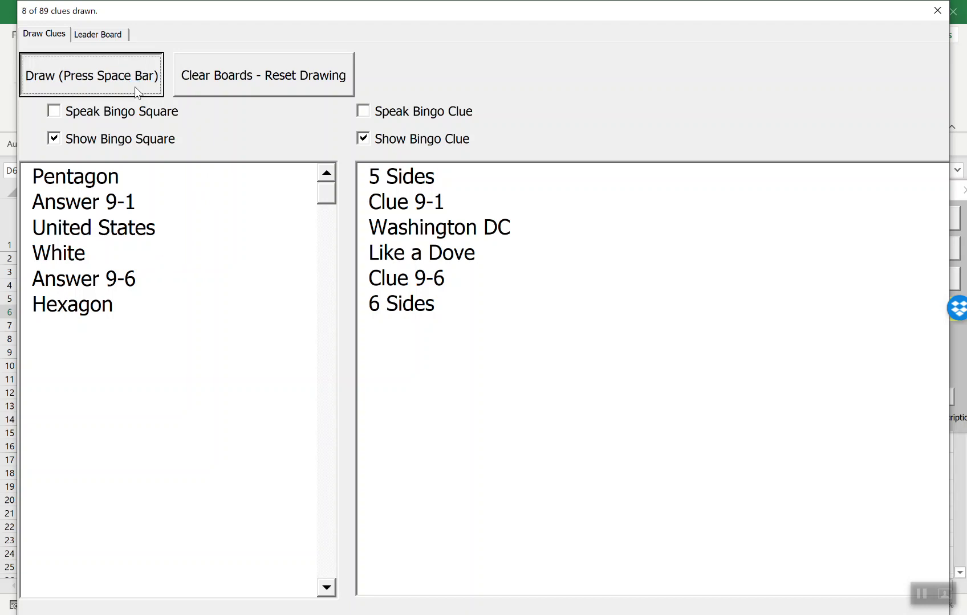
click(134, 86)
click(134, 87)
click(135, 86)
click(134, 87)
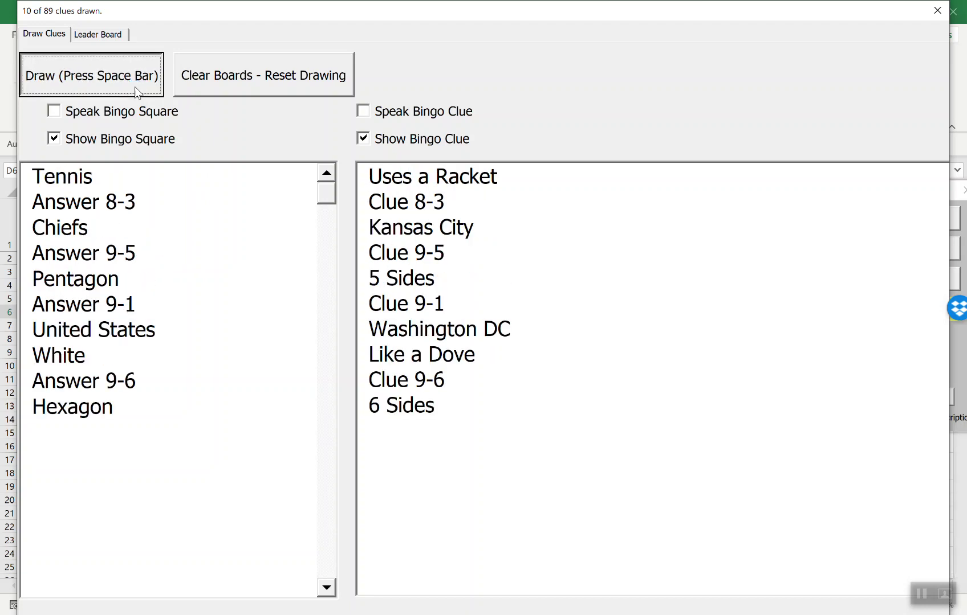
click(135, 87)
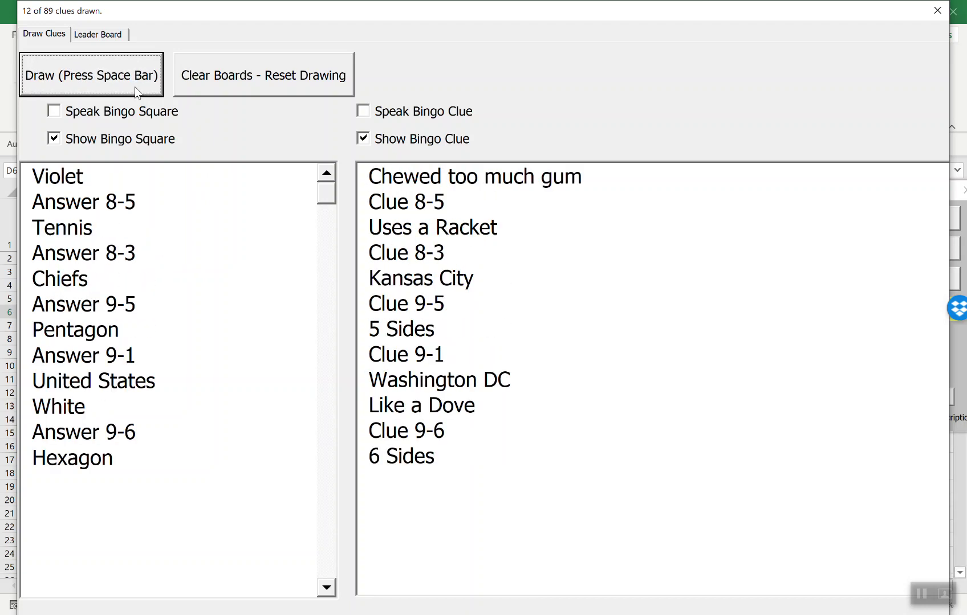
click(54, 111)
key(space)
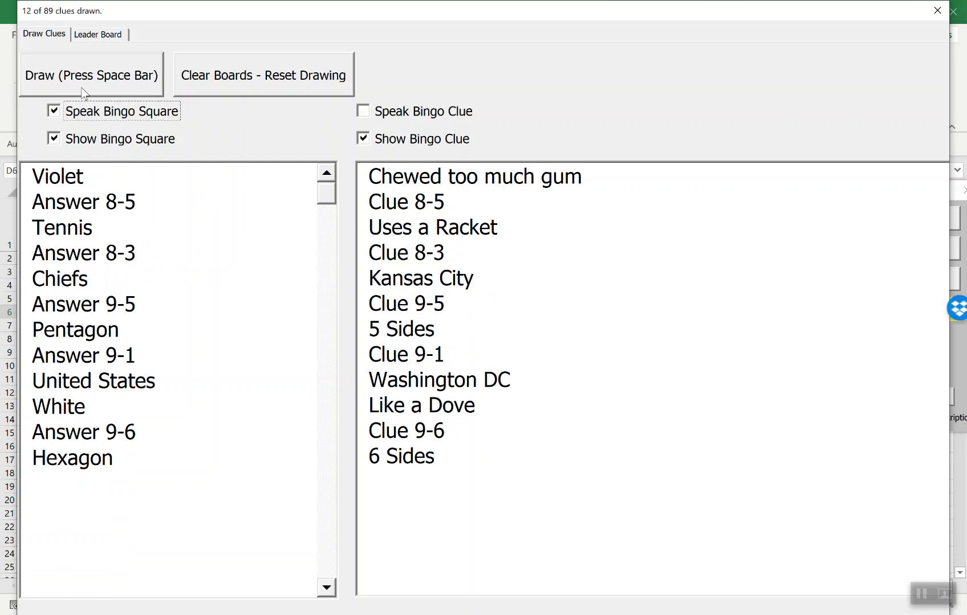
- Draw Blue, Germany, Golf and more through Rectangle (18 of 89), enabling Speak Bingo Clue and hiding clues
click(82, 87)
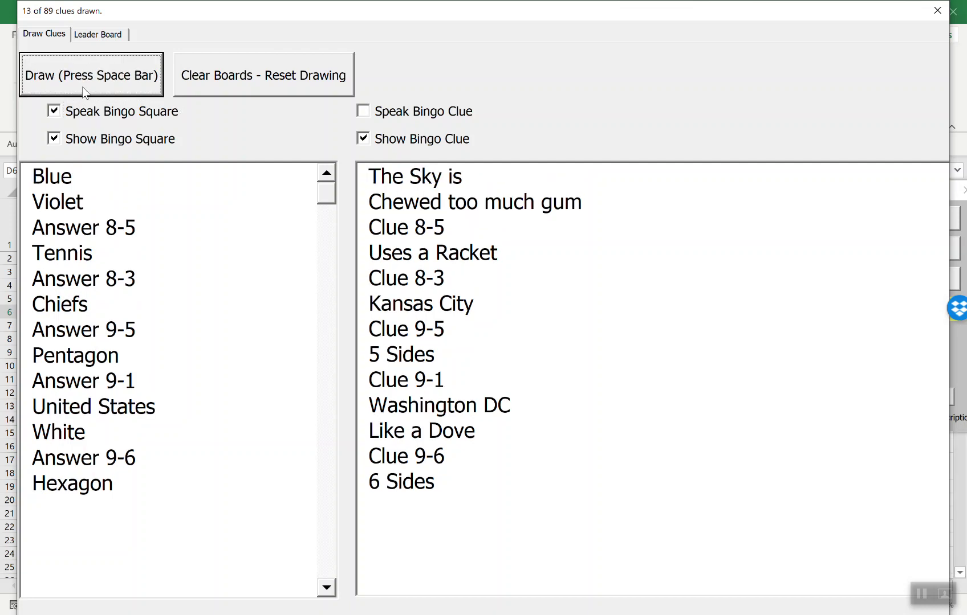
click(82, 86)
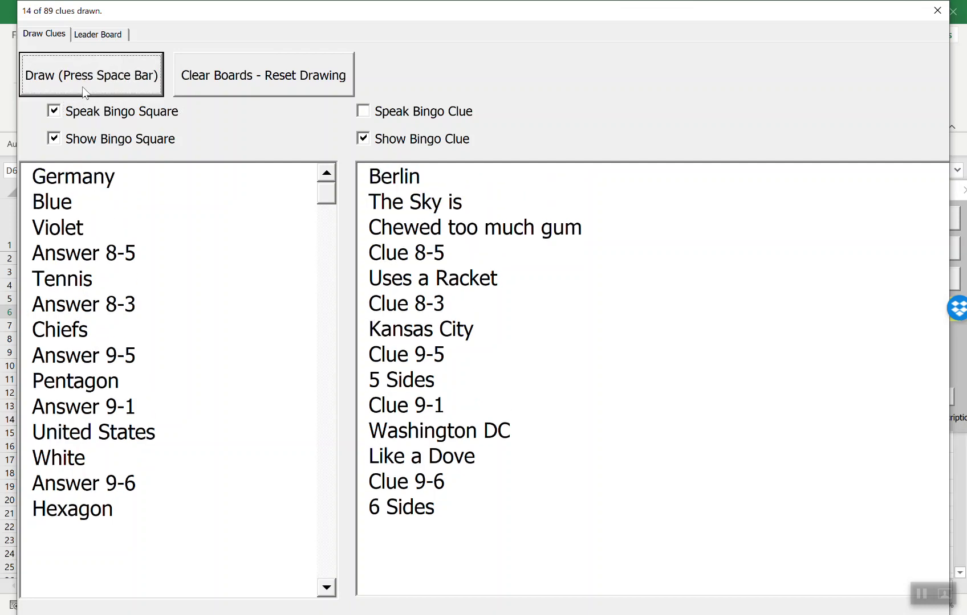
click(82, 87)
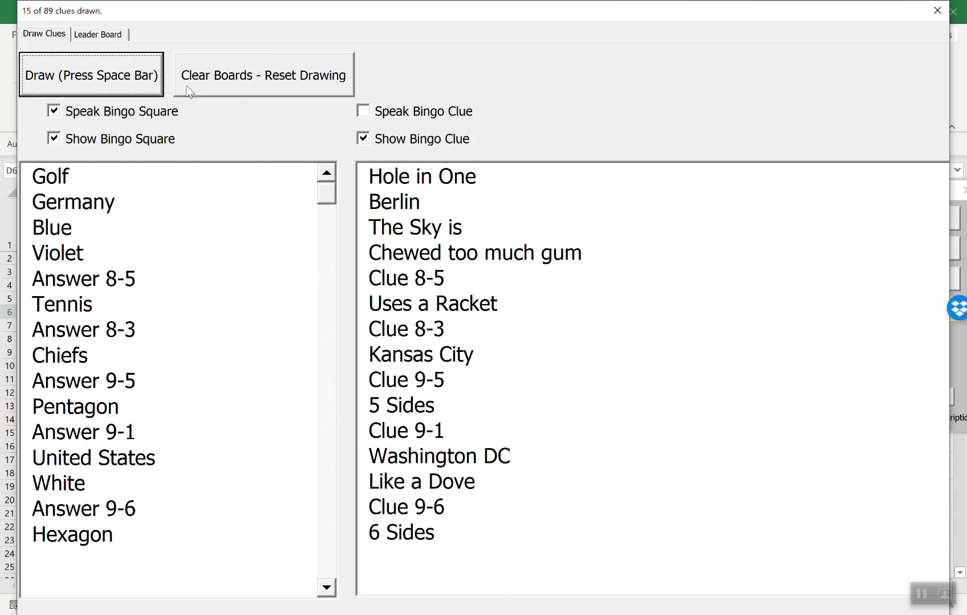
click(366, 113)
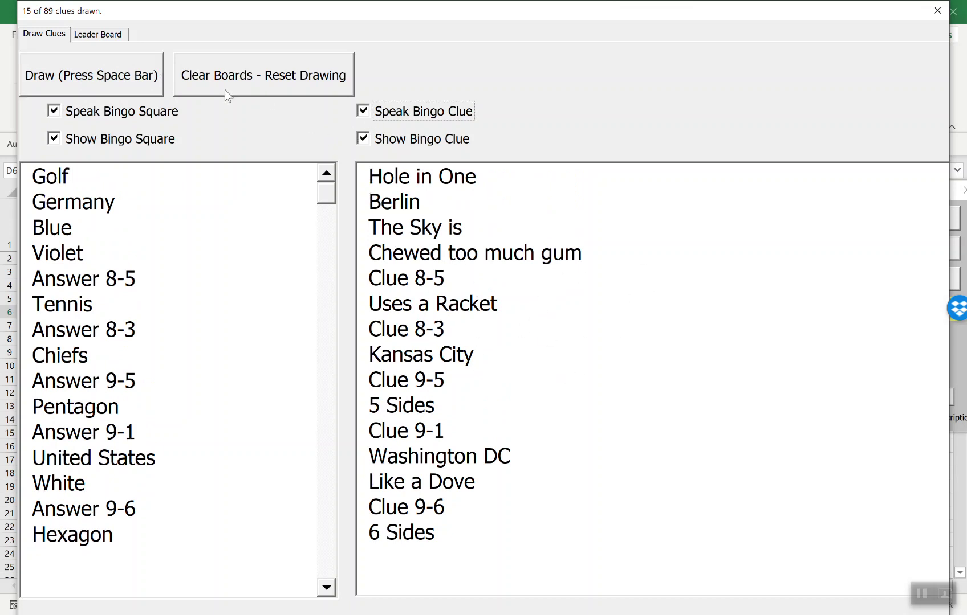
click(119, 86)
click(120, 86)
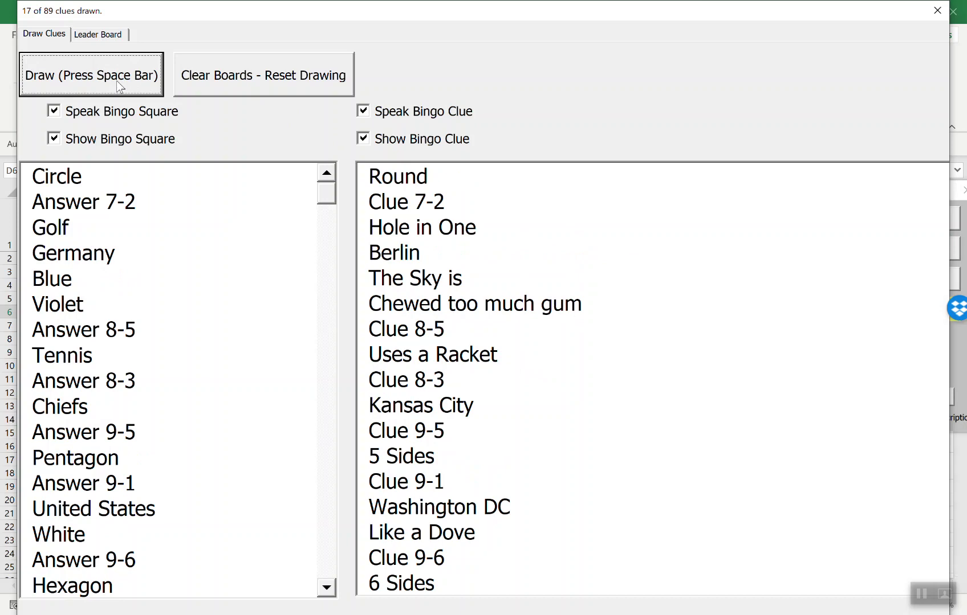
click(116, 80)
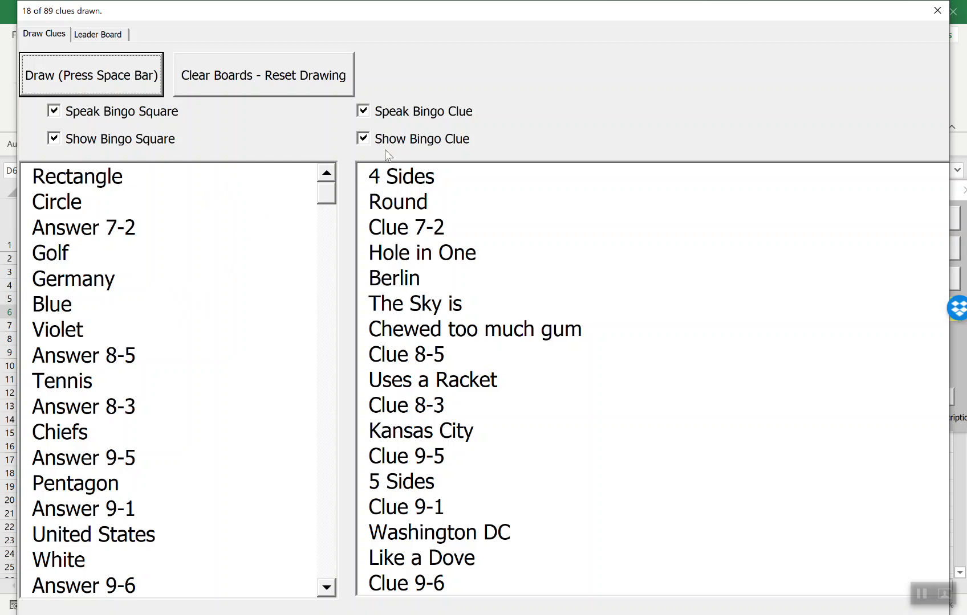
click(363, 139)
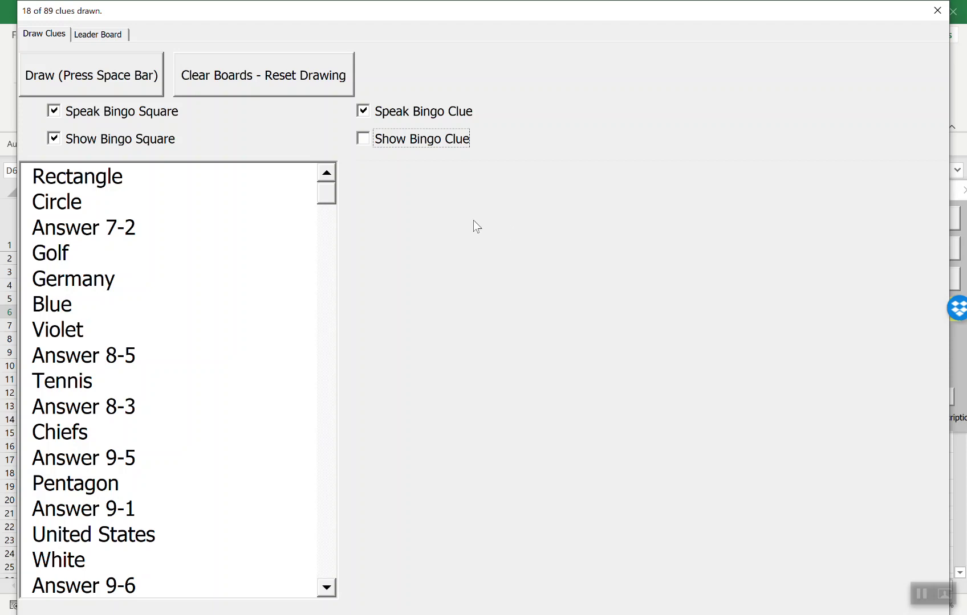
- Check the leader board's closeness and fullness rankings, then close the drawing window
click(110, 36)
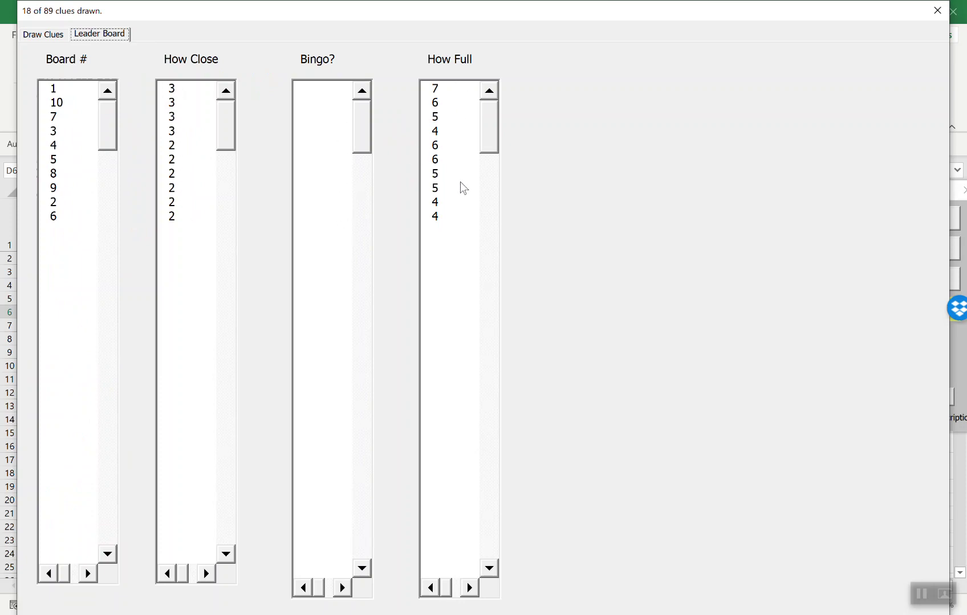
click(931, 18)
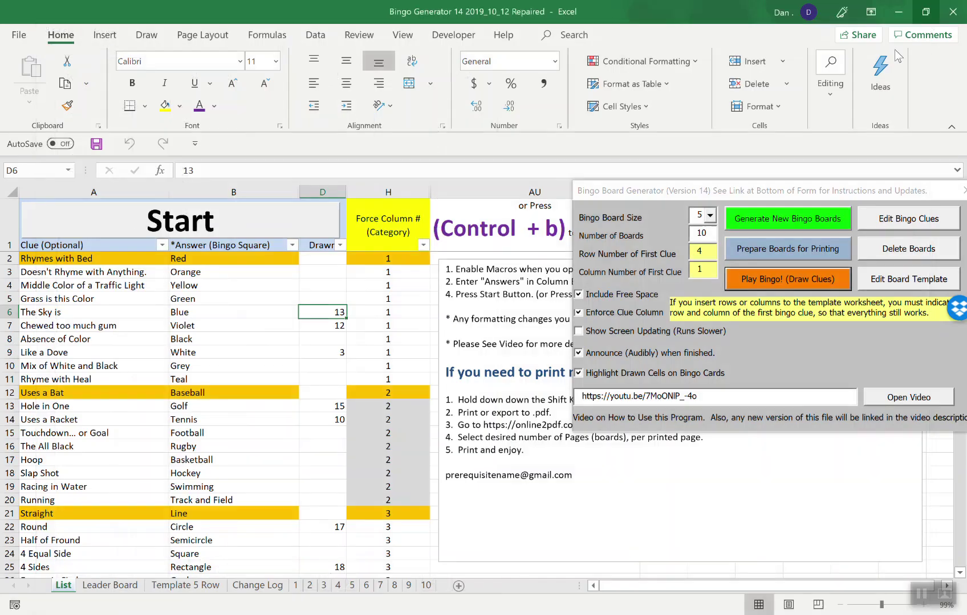
- Draw another clue with the Leader Board sheet's Draw button, bringing the total to 21 with Teal
click(130, 590)
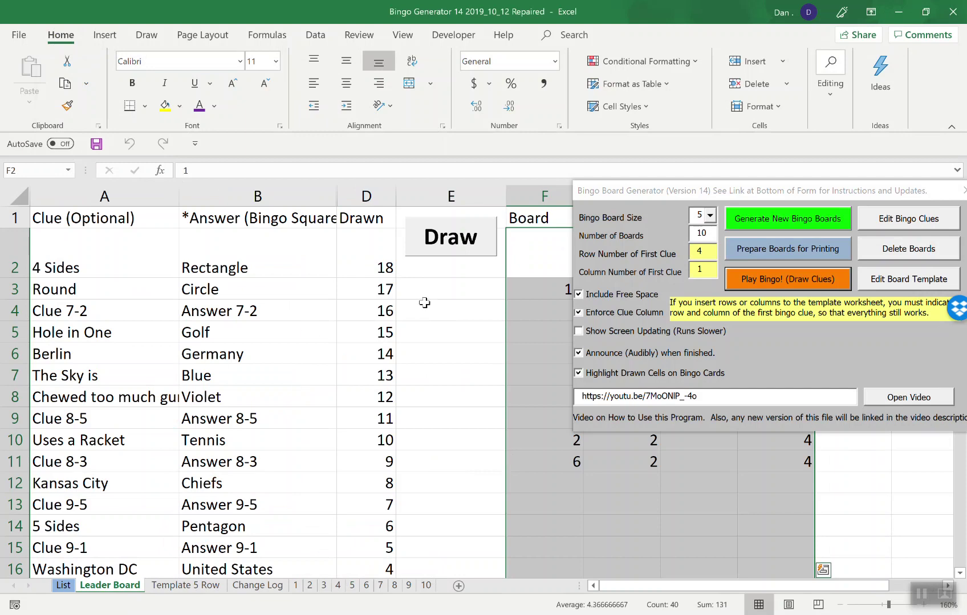
click(481, 250)
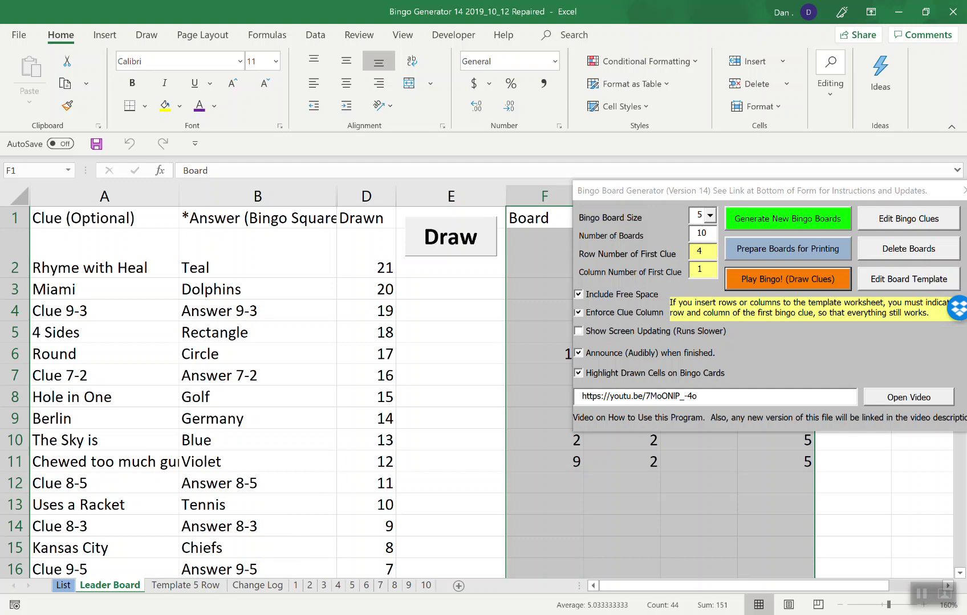
- On Template 5 Row, close the generator form and unhide the helper columns F:AA
click(194, 585)
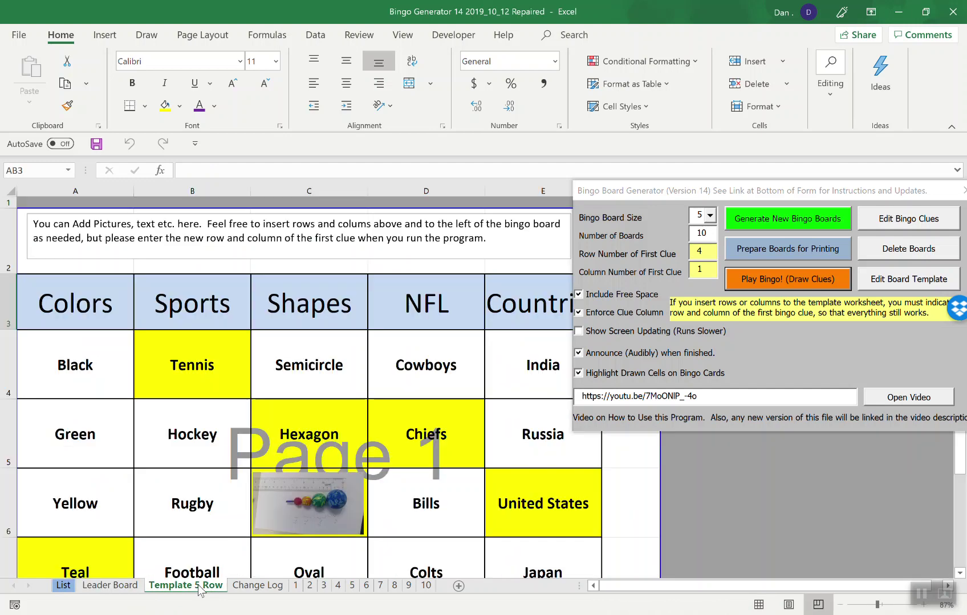
drag(679, 202, 363, 239)
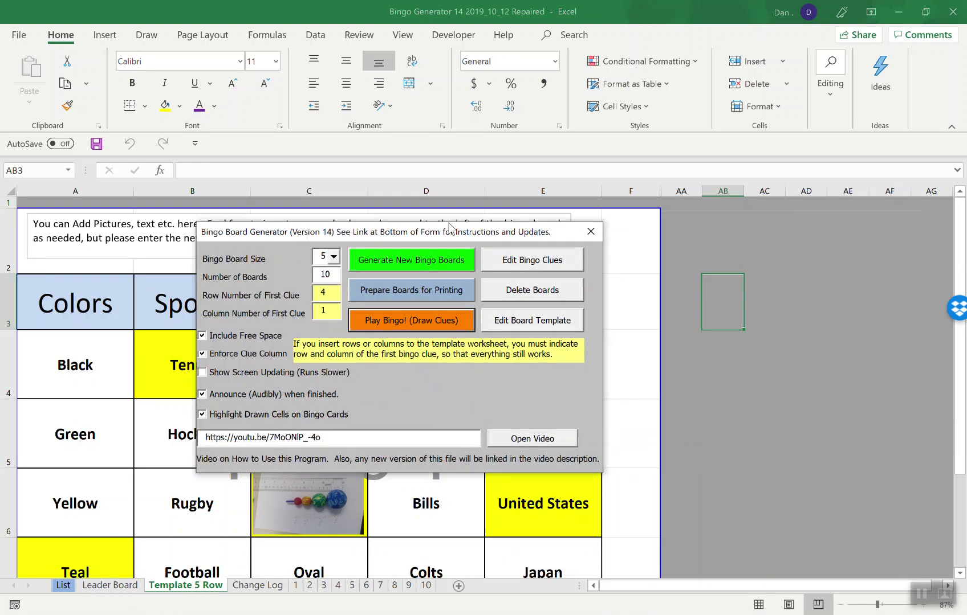
click(583, 235)
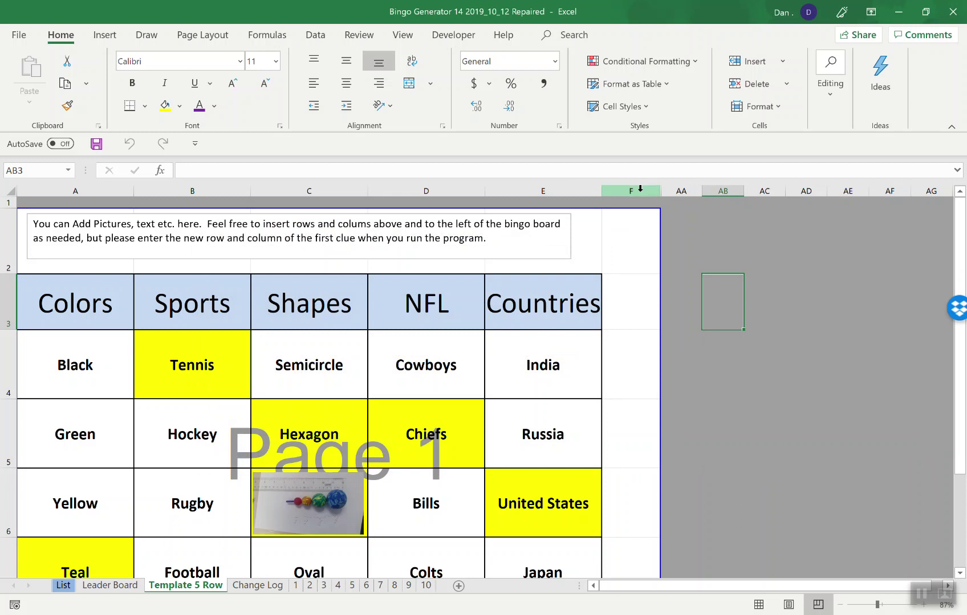
drag(637, 190, 676, 184)
right_click(675, 187)
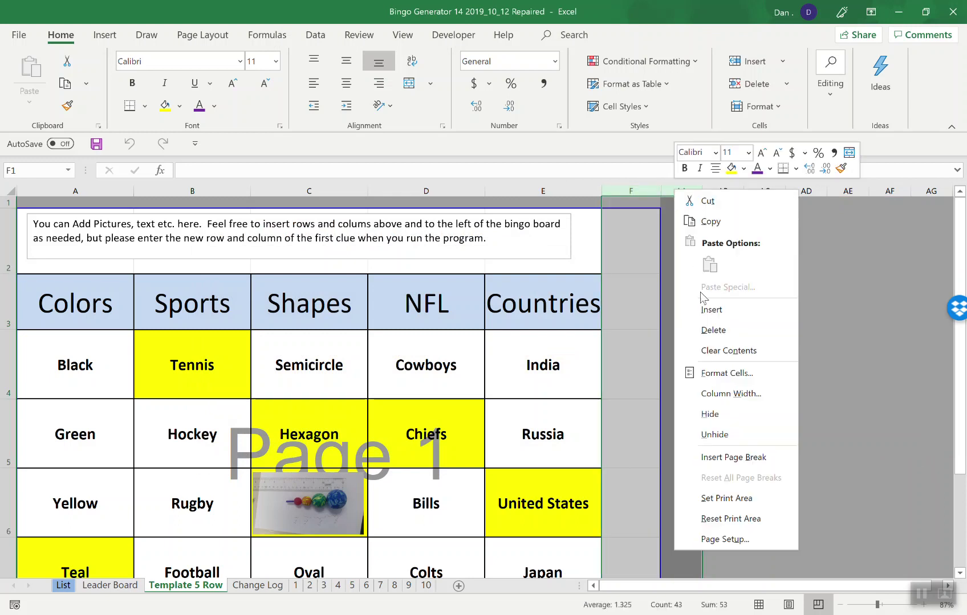
click(739, 433)
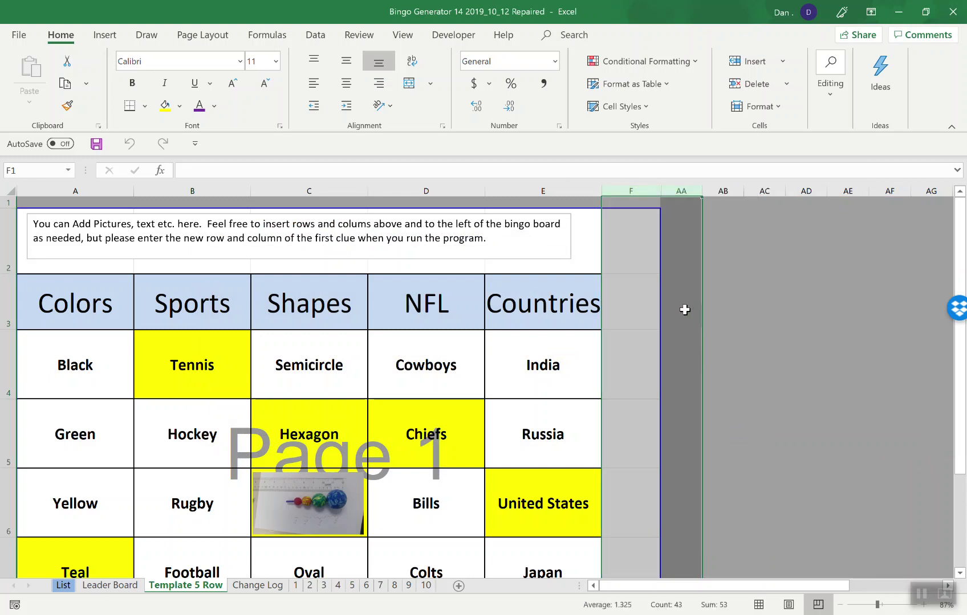
- Inspect the helper cells' clue-lookup formulas, such as H4 and J6
click(654, 292)
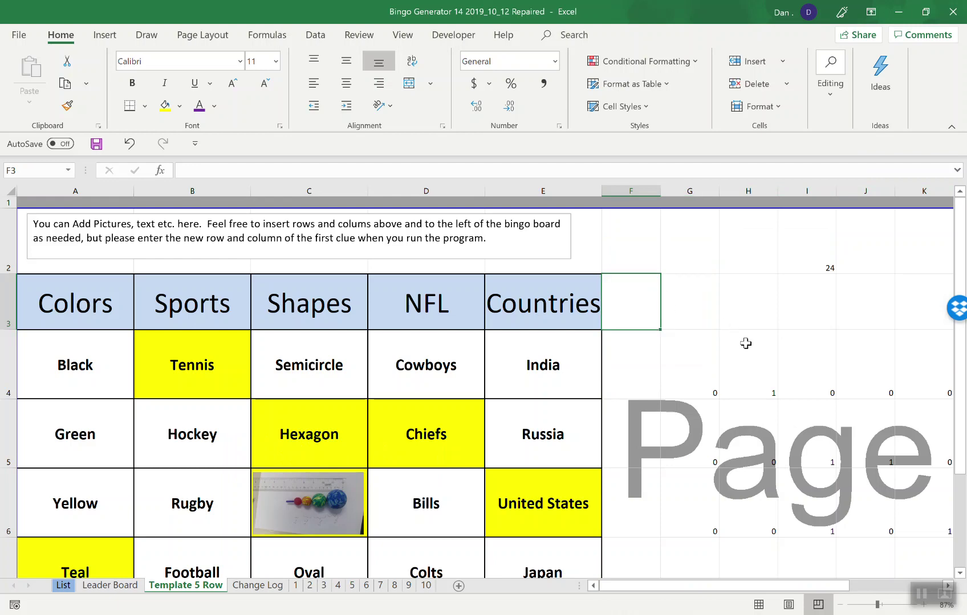
key(Right)
key(Right)
key(Right)
key(Right)
key(Right)
key(Right)
key(Right)
key(Right)
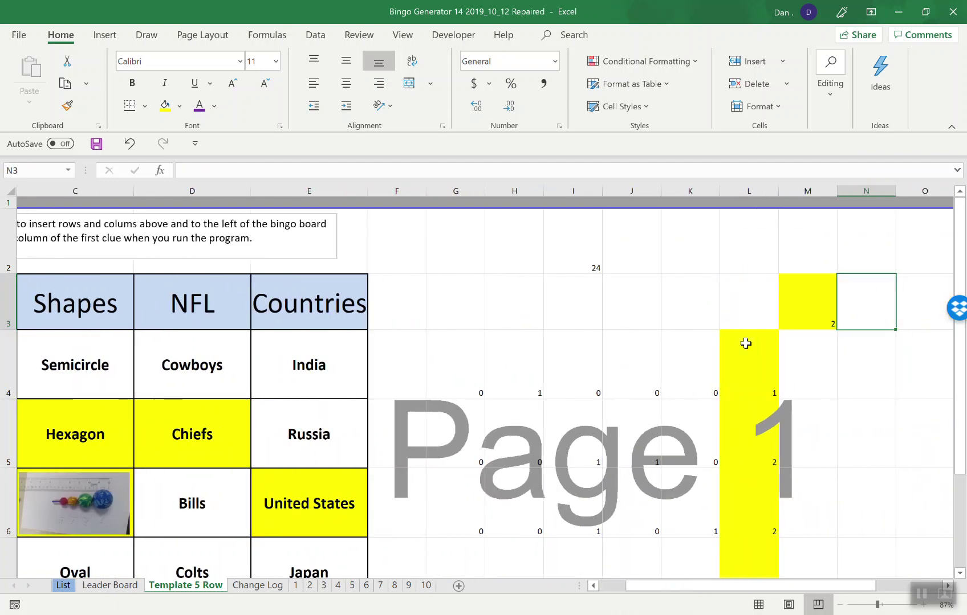
key(Up)
key(Down)
key(Down)
key(Down)
key(Down)
key(Left)
key(Left)
key(Left)
key(Left)
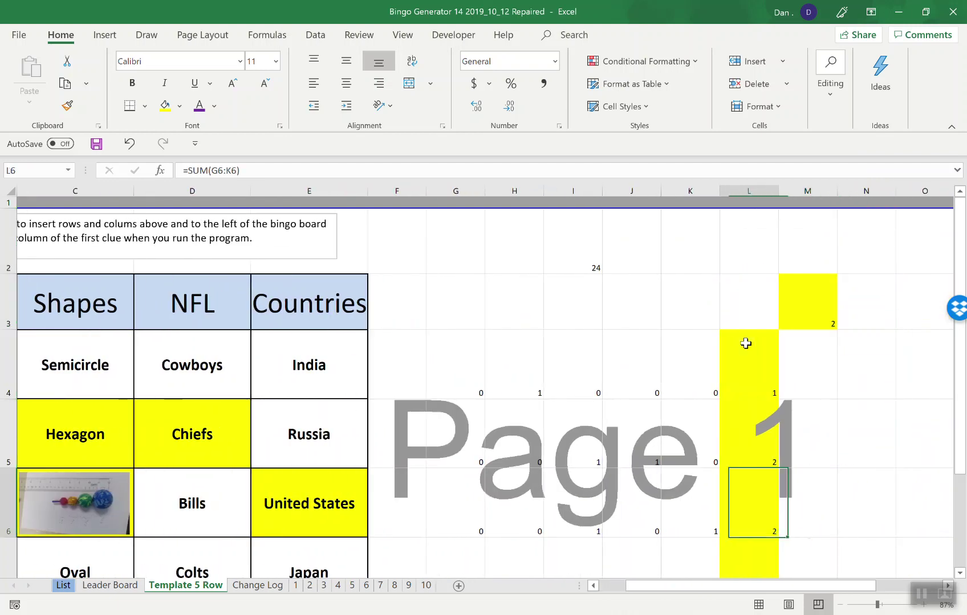
key(Up)
key(Up)
key(Up)
key(Up)
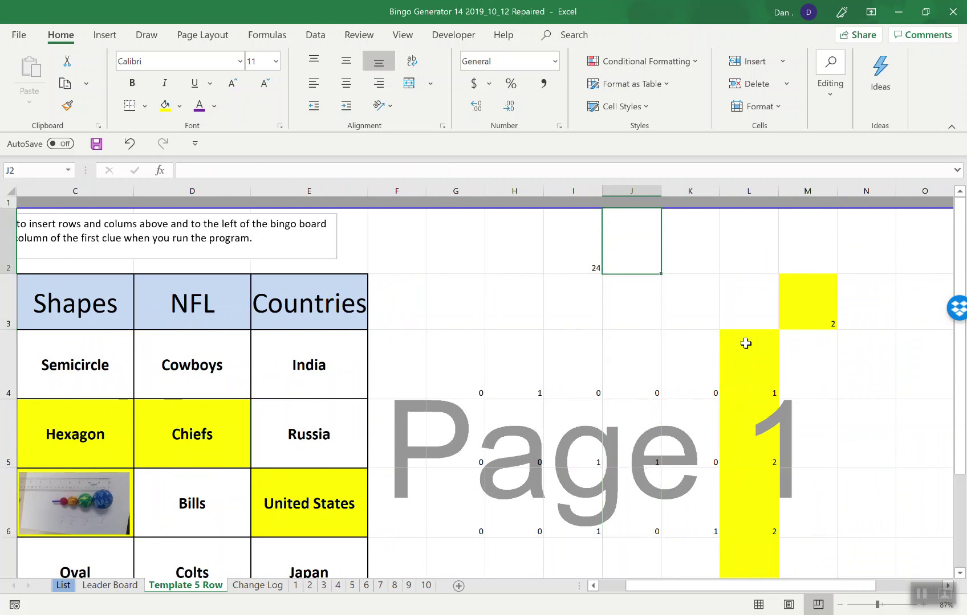
key(Down)
key(Down)
key(Left)
key(Left)
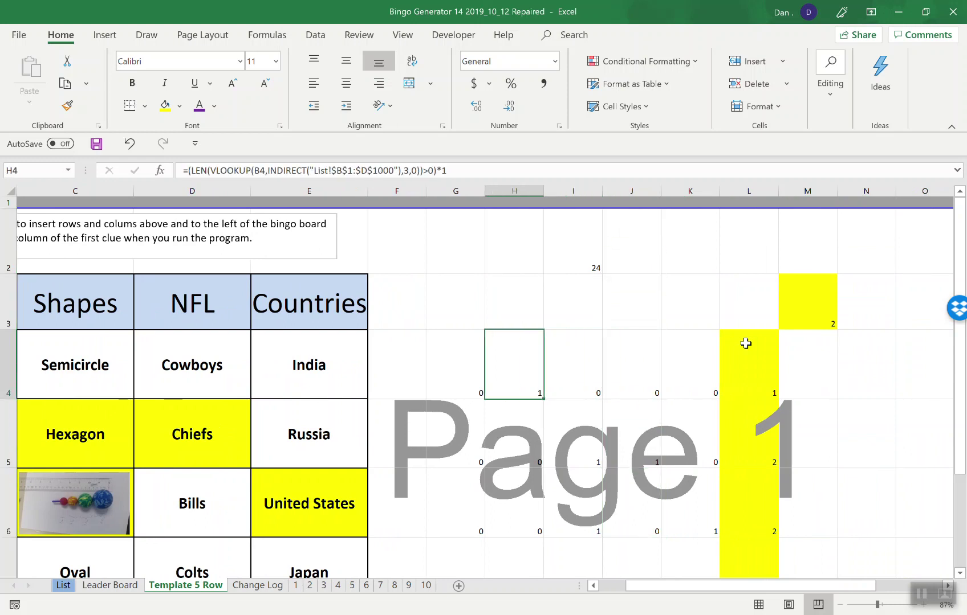
key(Down)
key(Down)
key(Right)
key(Right)
key(Right)
key(Right)
key(Right)
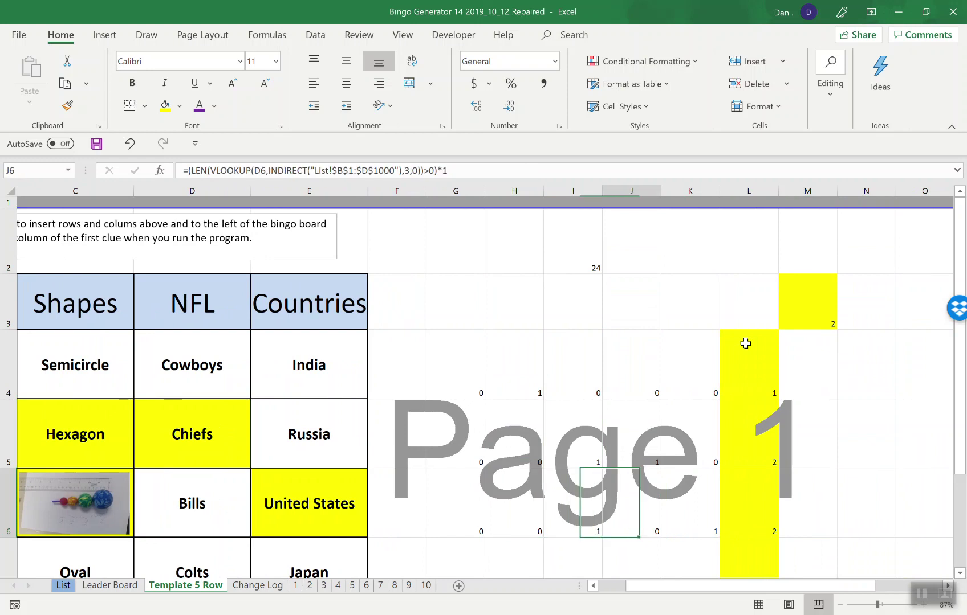
- Review the row-sum totals in column L, the diagonal total in M3, and the column Y results
key(Left)
key(Up)
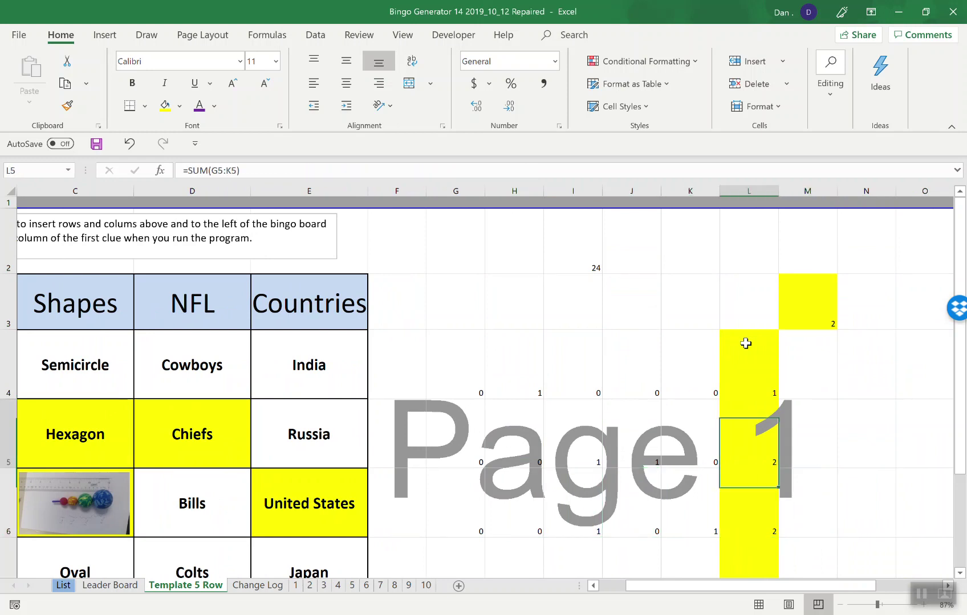
key(Up)
key(Up)
key(Down)
key(Down)
key(Down)
key(Down)
key(Down)
key(Up)
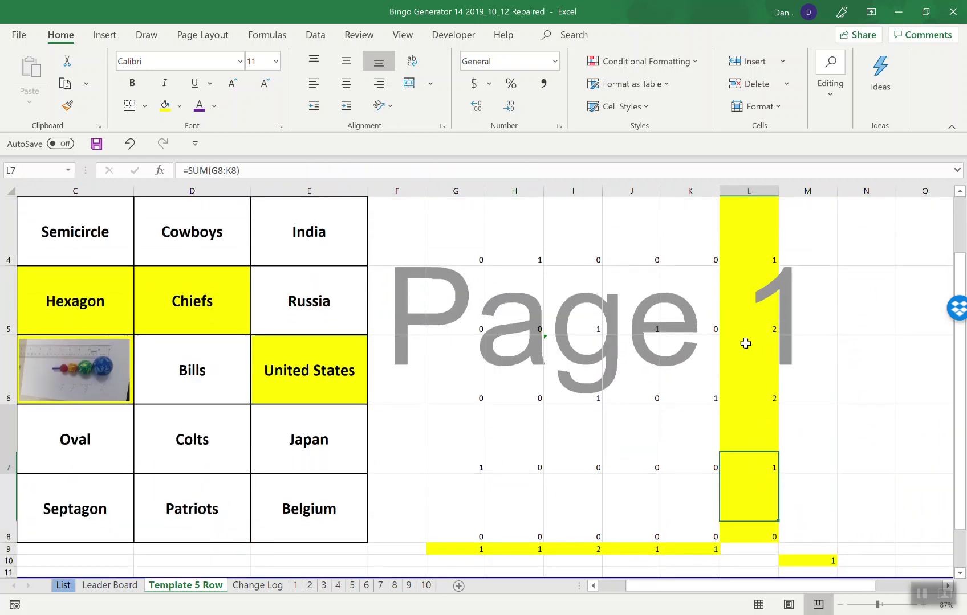
key(Up)
key(Down)
key(Down)
key(Up)
key(Up)
key(Up)
key(Up)
key(Up)
key(Up)
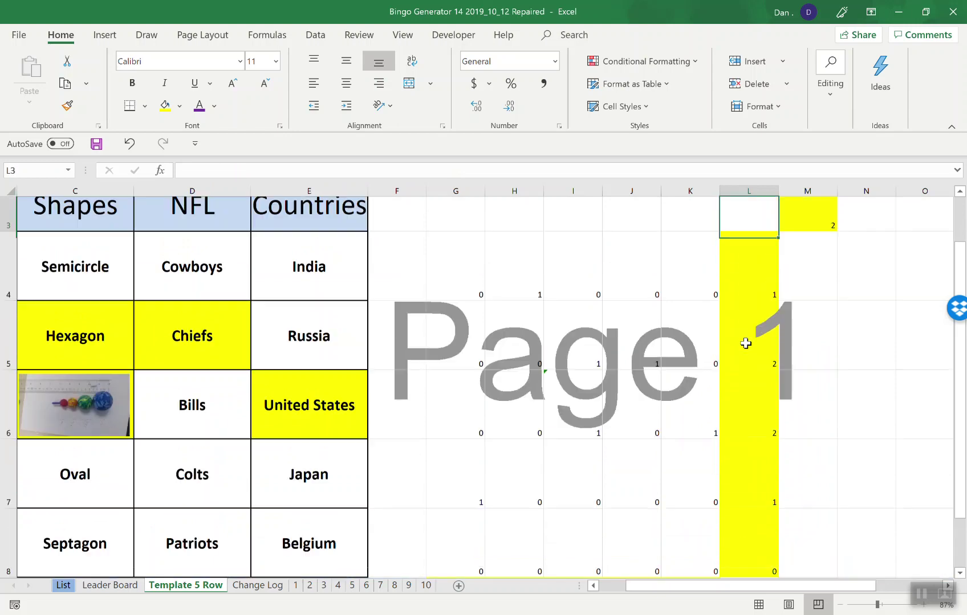
key(Right)
key(Down)
key(Down)
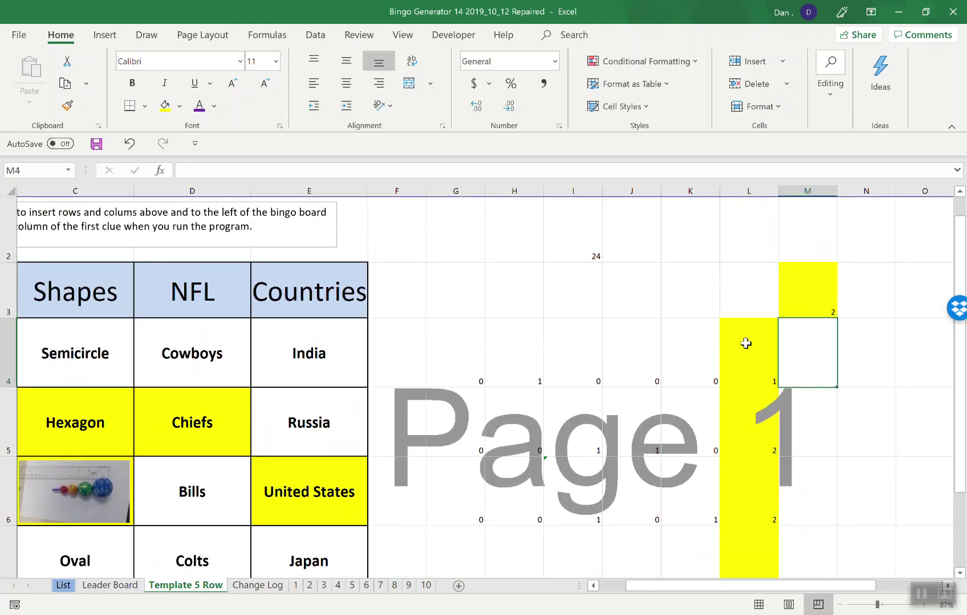
key(Up)
key(Right)
key(Right)
key(Right)
key(Left)
key(Left)
key(Left)
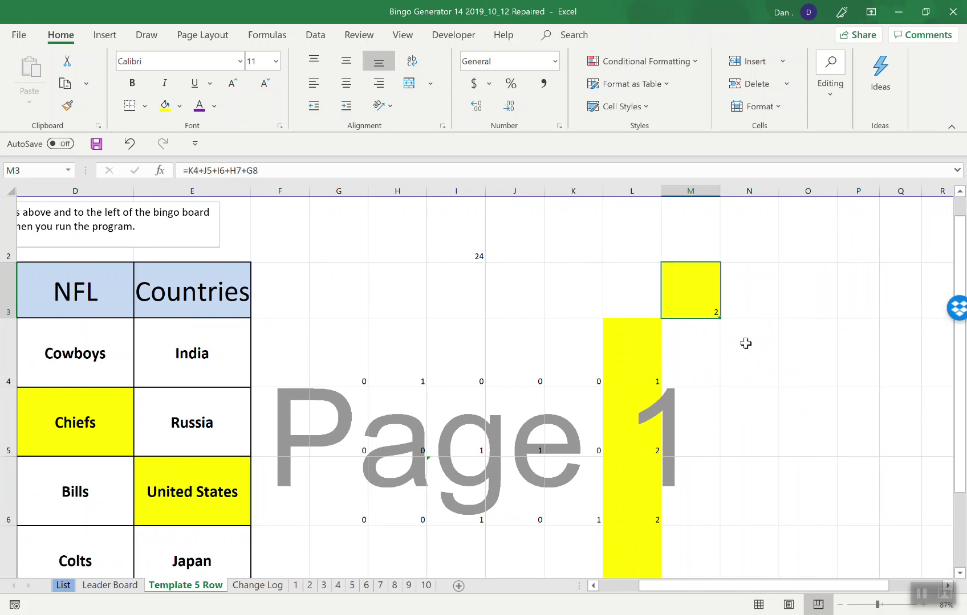
key(Right)
key(Right)
key(Right)
key(Right)
key(Right)
key(Right)
key(Right)
key(Right)
key(Right)
key(Right)
key(Right)
key(Right)
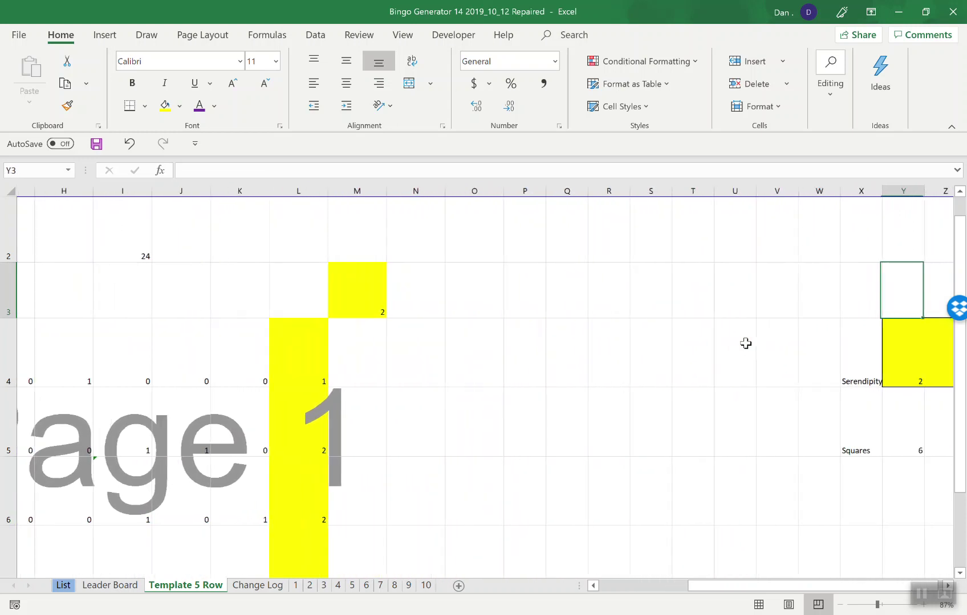
- Review the Serendipity, Squares and Bingo check formulas in Y4 and Z4
key(Right)
key(Right)
key(Left)
key(Left)
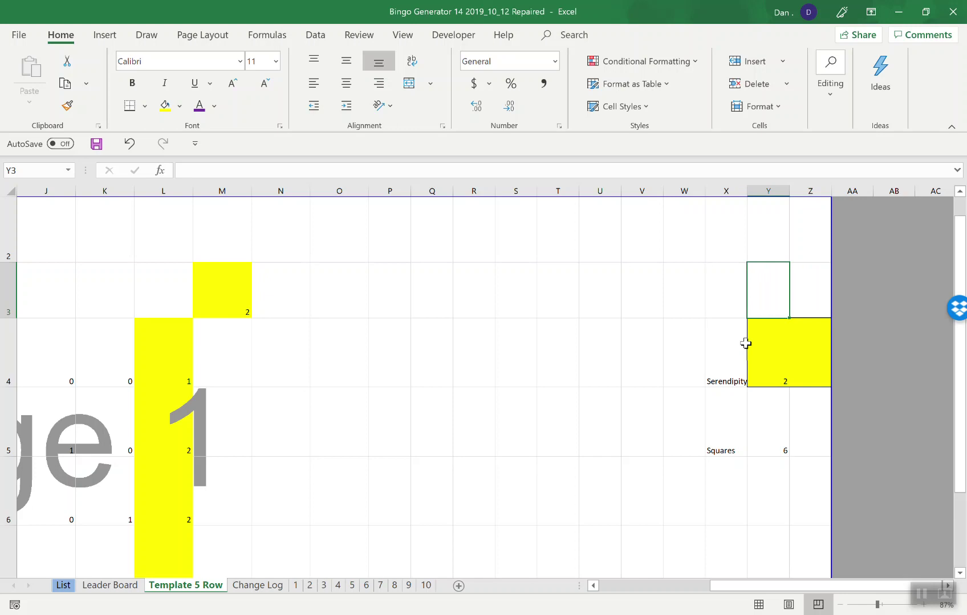
key(Down)
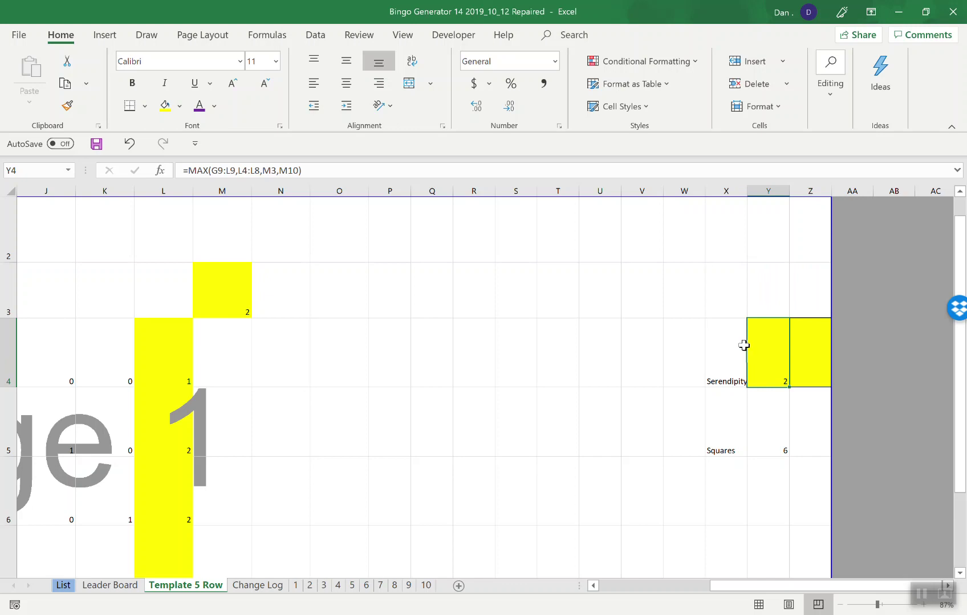
click(736, 354)
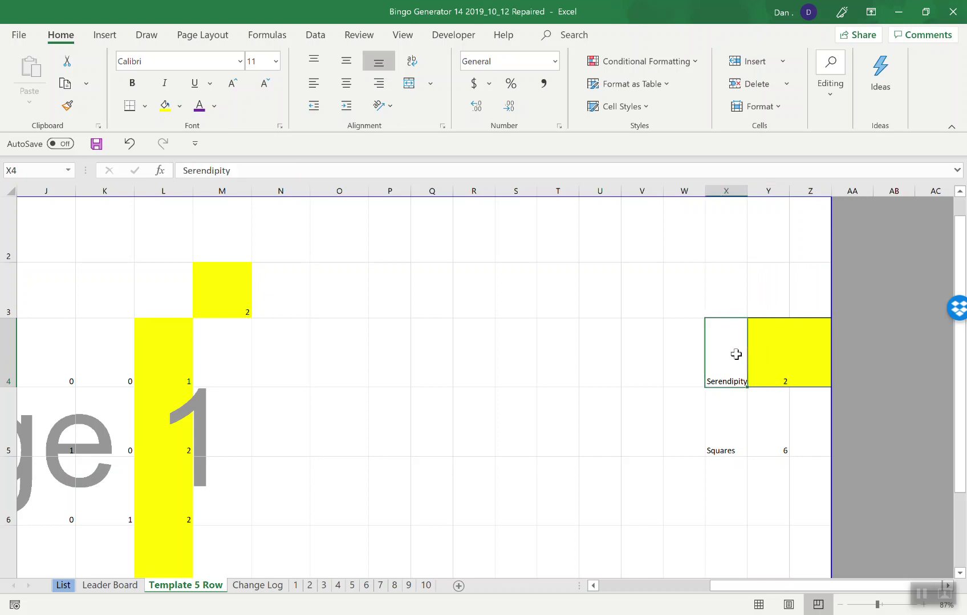
key(Right)
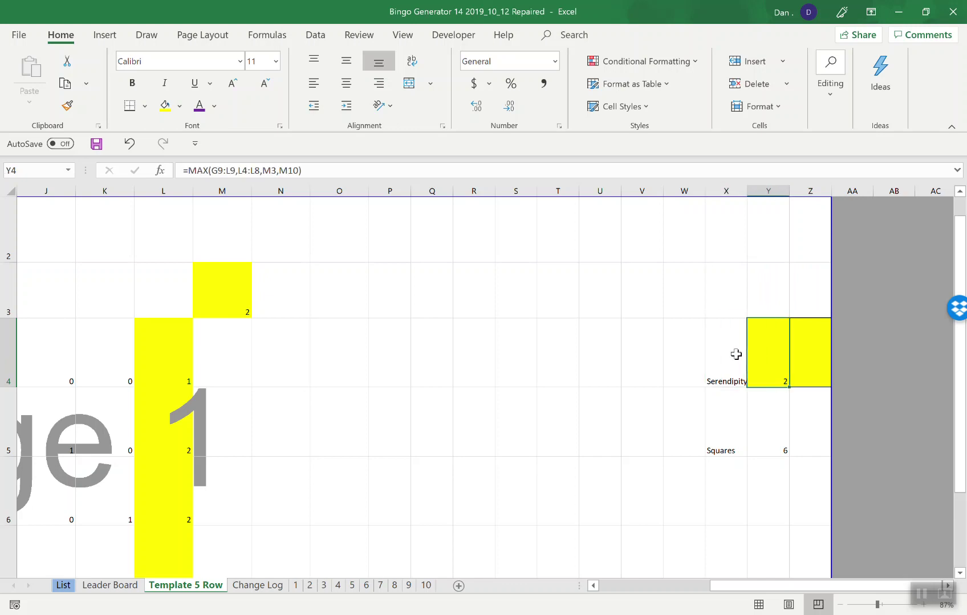
key(Down)
key(Up)
key(Right)
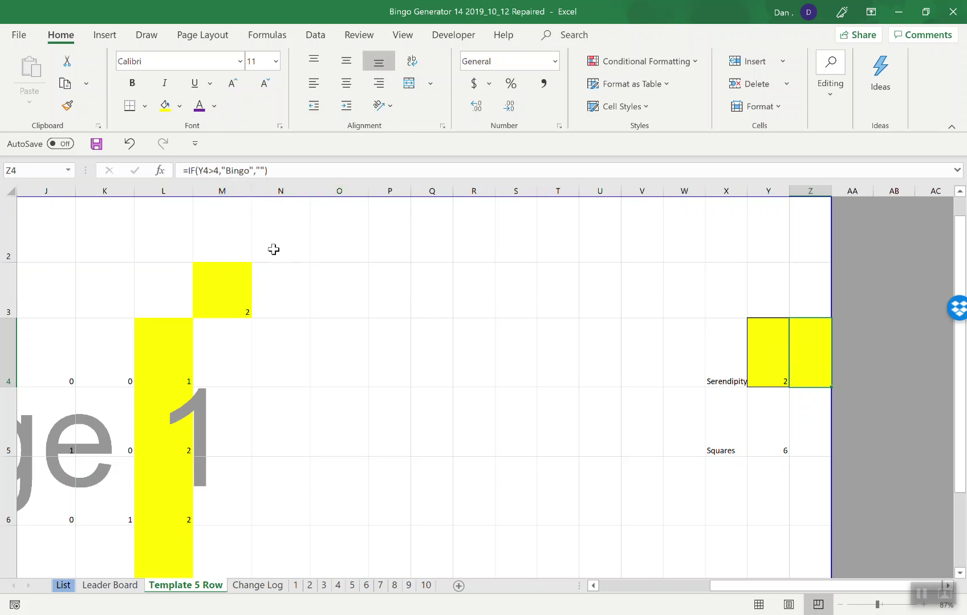
- Inspect the helper formulas and marks in the grid beside the board, around H7 and K7
click(309, 339)
key(Left)
key(Left)
key(Left)
key(Left)
key(Left)
key(Left)
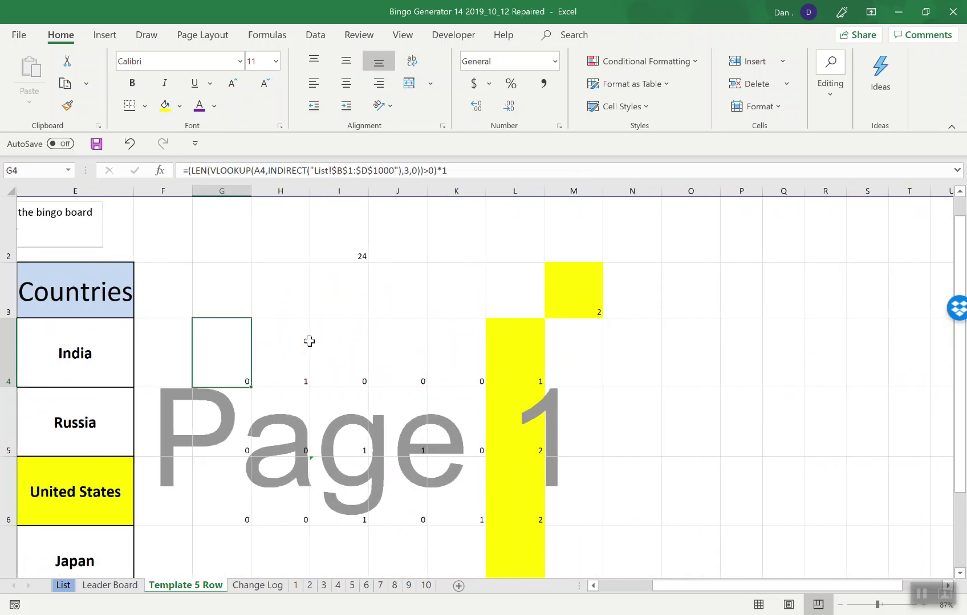
key(Down)
key(Down)
key(Down)
key(Right)
key(Right)
key(Left)
key(Right)
key(Right)
key(Right)
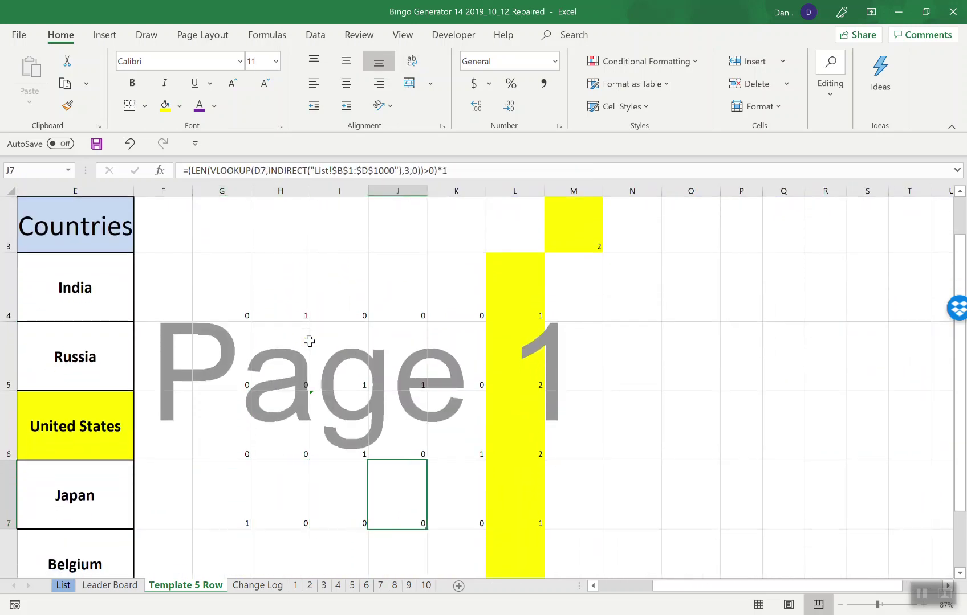
key(Up)
key(Up)
key(Up)
key(Up)
key(Down)
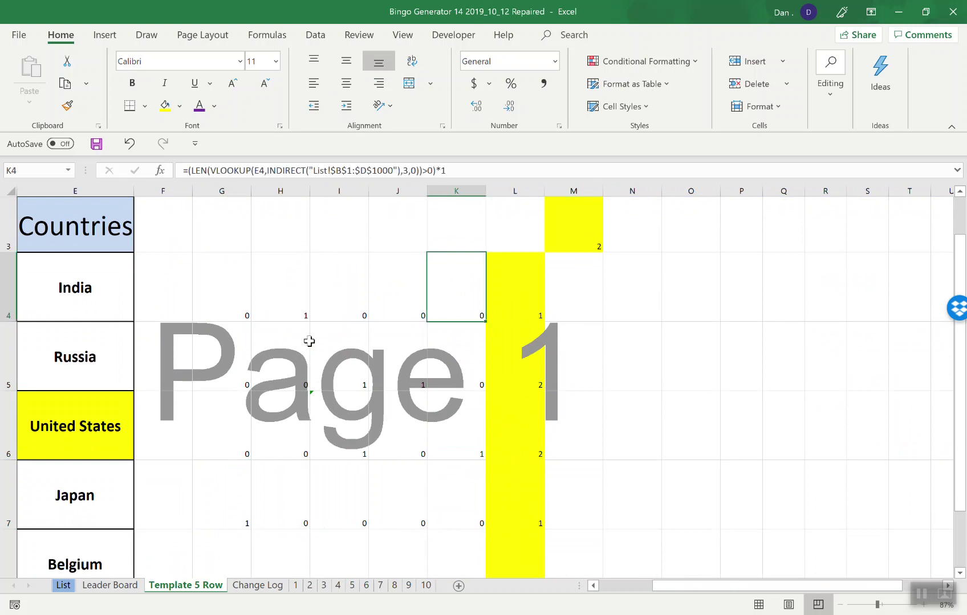
key(Up)
key(Up)
key(Up)
key(Right)
key(Right)
key(Right)
key(Right)
key(Right)
key(Right)
key(Right)
key(Right)
key(Right)
key(Right)
key(Right)
key(Right)
key(Right)
key(Right)
key(Right)
key(Right)
key(Right)
key(Right)
key(Right)
key(Right)
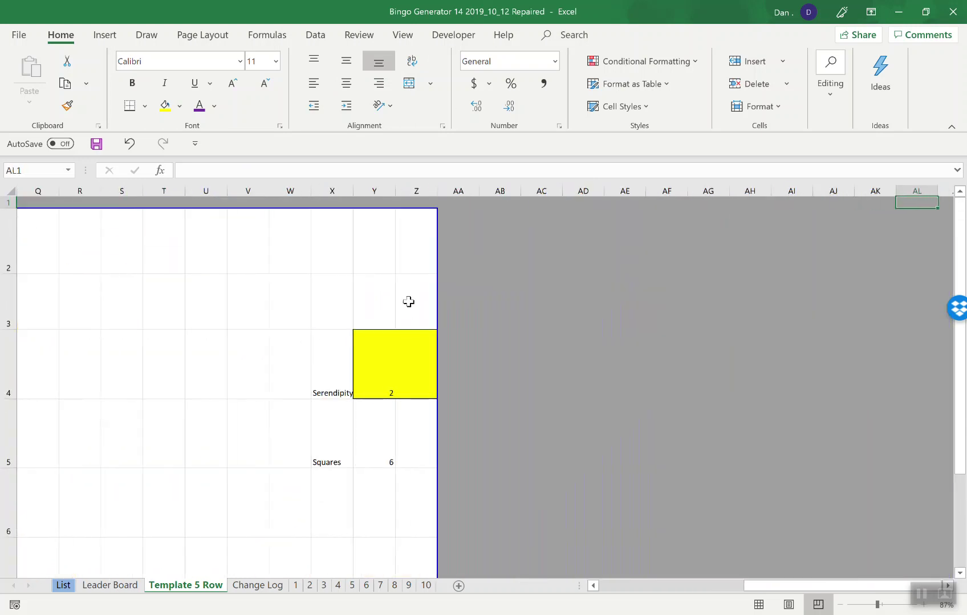
- Hide helper columns G through Z
drag(410, 183, 662, 195)
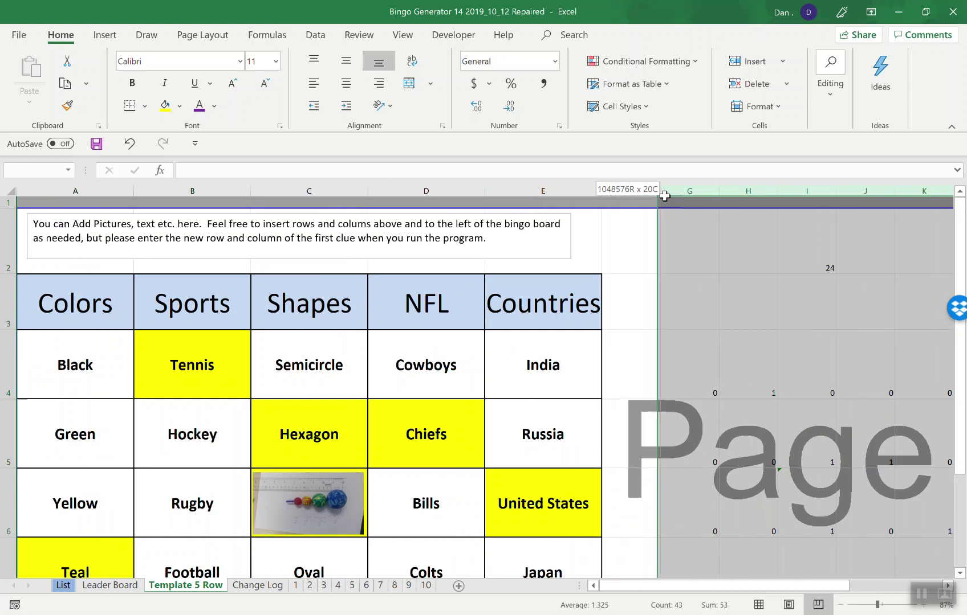
right_click(677, 194)
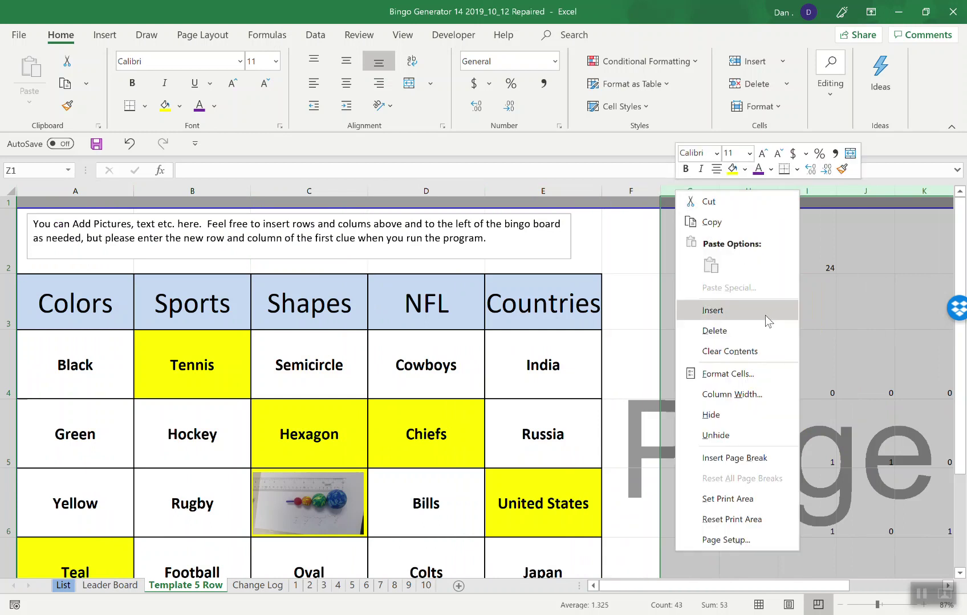
click(738, 419)
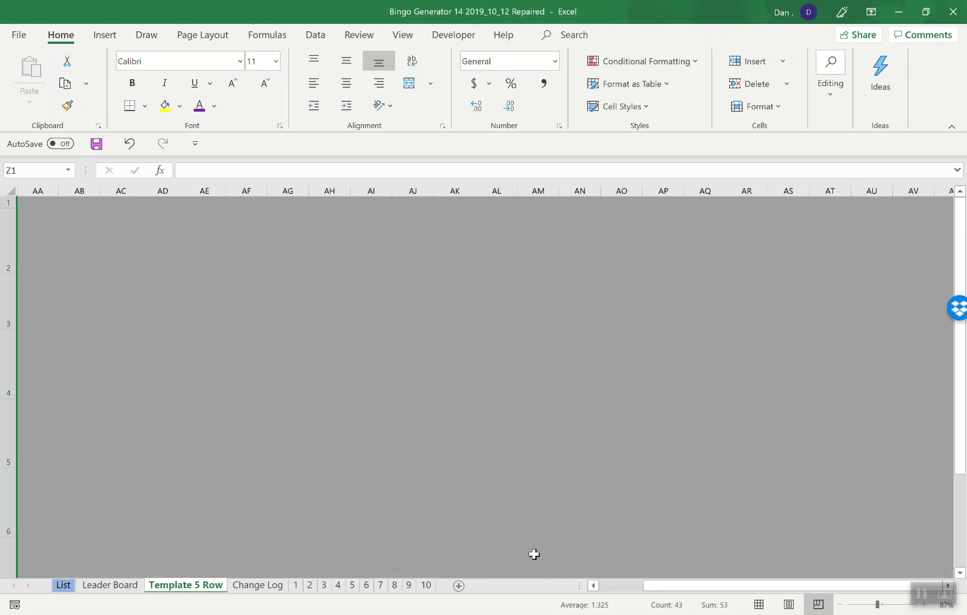
- Move through the Change Log and Leader Board sheets to the List sheet
click(253, 586)
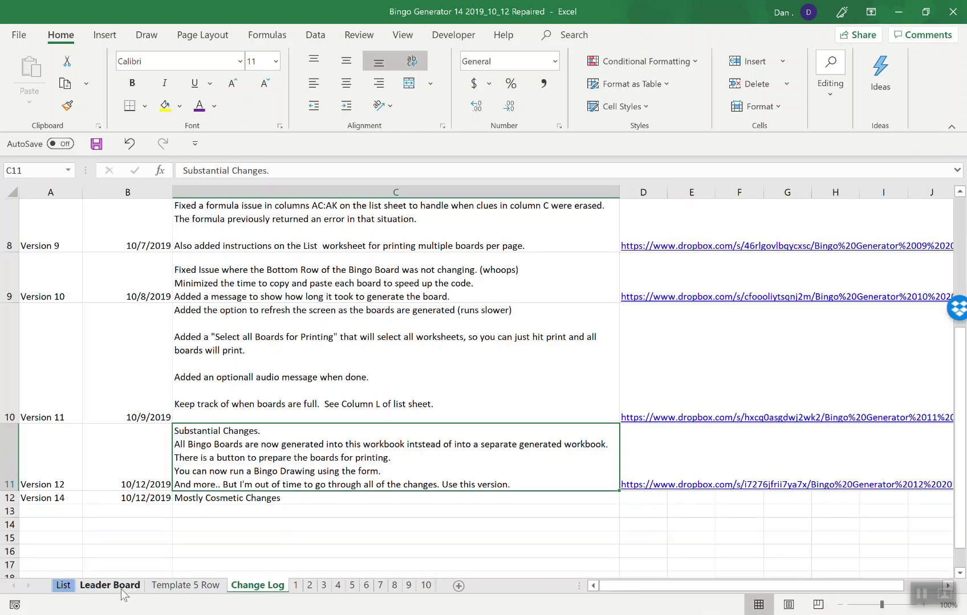
click(122, 589)
click(68, 587)
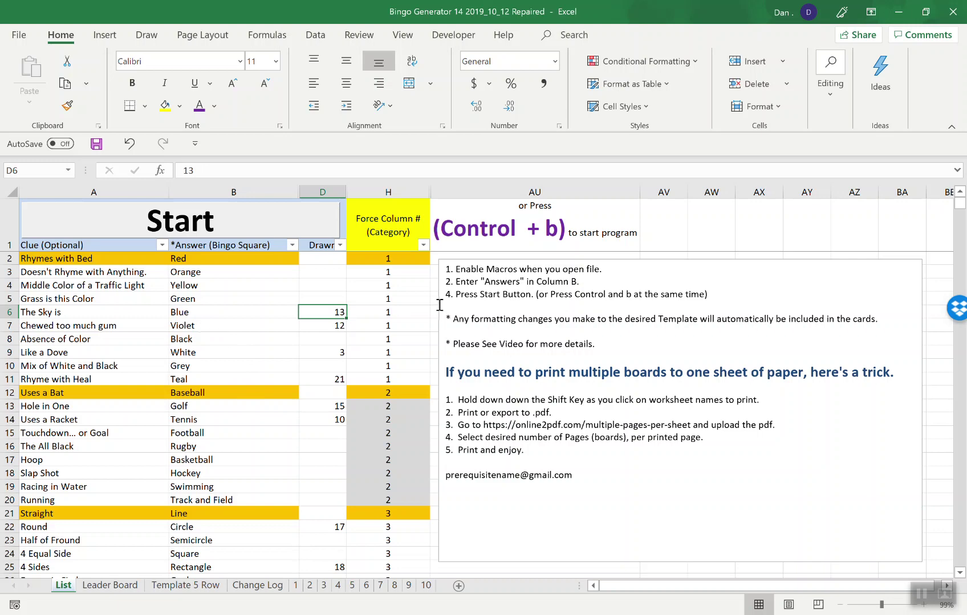
- Review the clues and the forced category numbers in column H, such as Red and Baseball
click(94, 324)
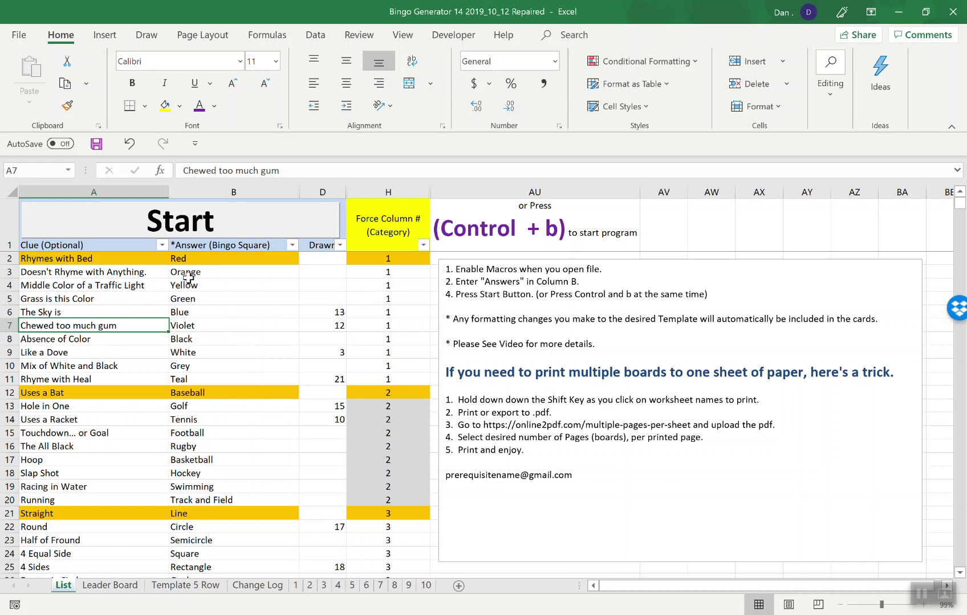
click(385, 261)
key(Down)
key(Down)
key(Down)
key(Down)
key(Down)
key(Down)
key(Down)
key(Down)
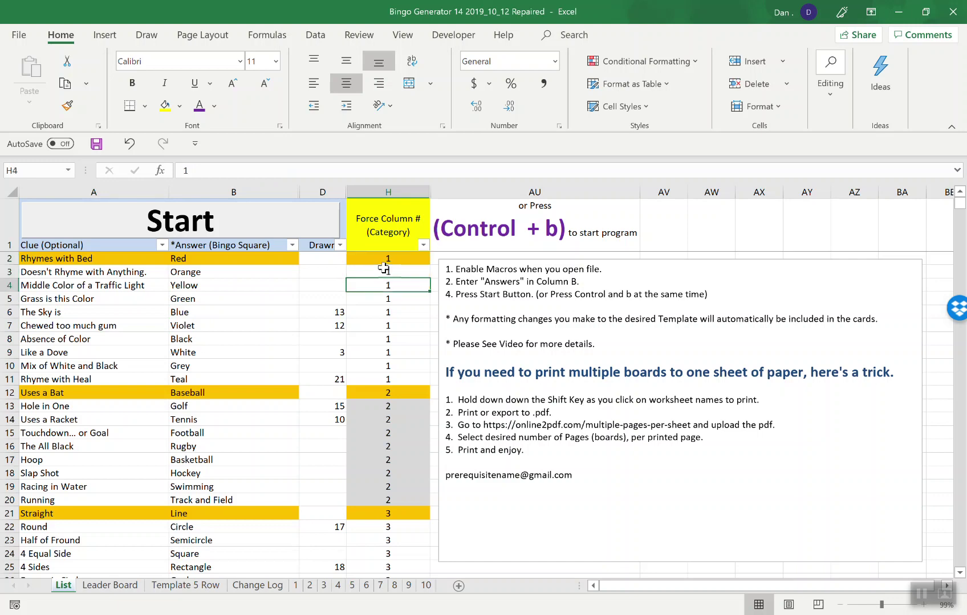
key(Up)
key(Up)
key(Up)
key(Up)
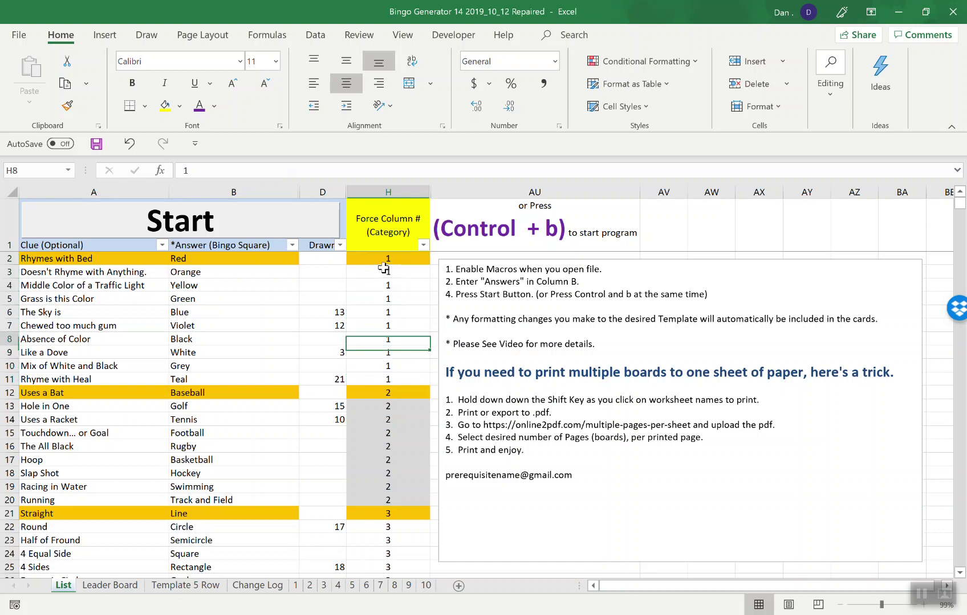
key(Down)
key(Down)
key(Down)
key(Down)
key(Down)
key(Down)
key(Left)
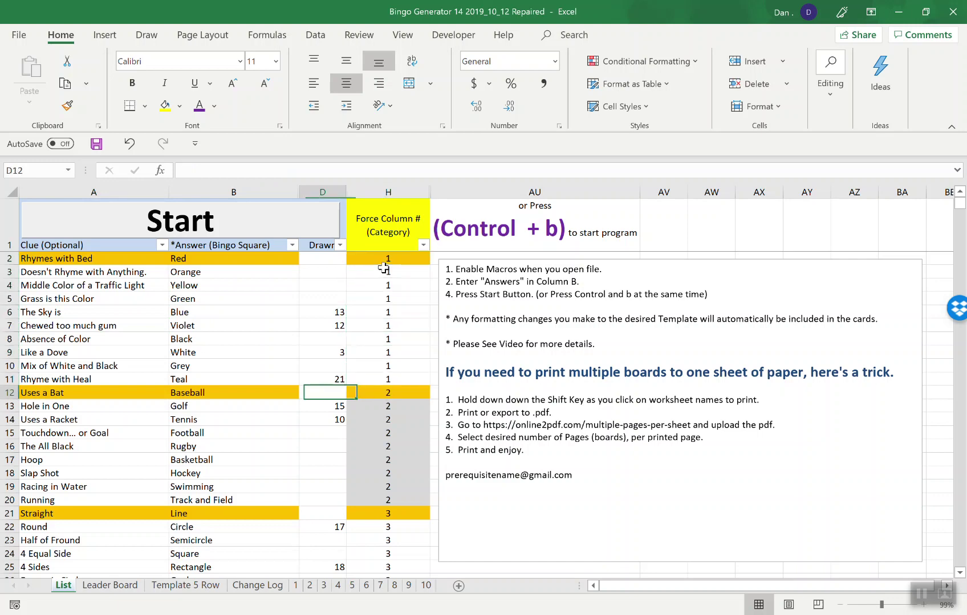
key(Left)
key(Left)
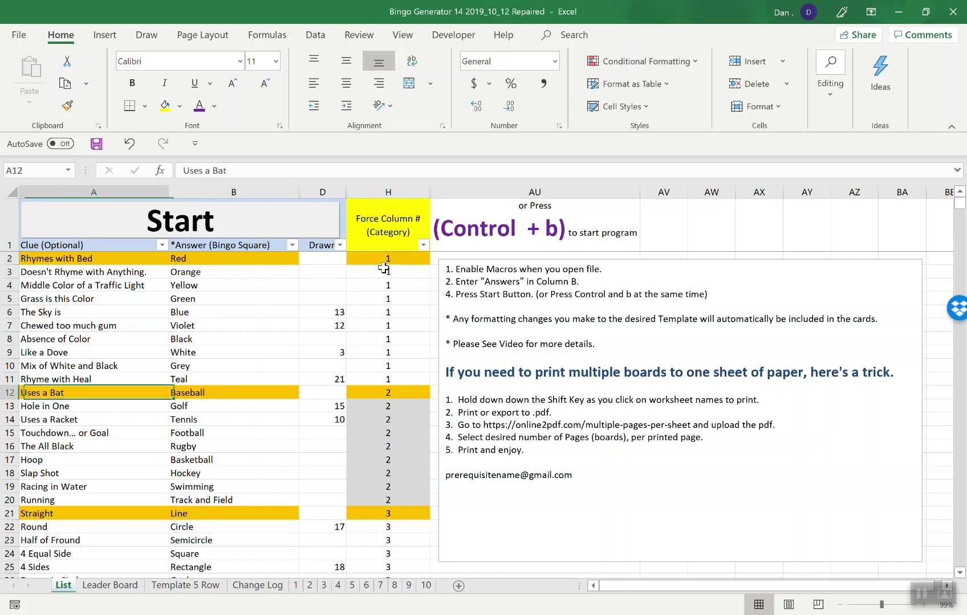
key(Right)
key(Right)
key(Right)
key(Up)
key(Up)
key(Up)
key(Up)
key(Up)
key(Up)
key(Up)
key(Up)
key(Up)
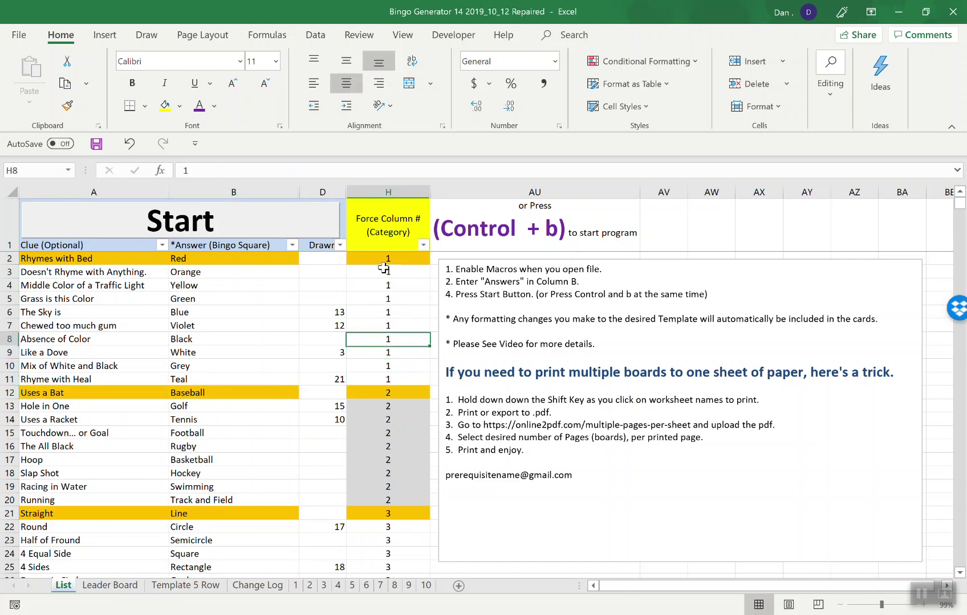
- Launch the Bingo Board Generator form with Start, then close it
key(Down)
key(Down)
key(Down)
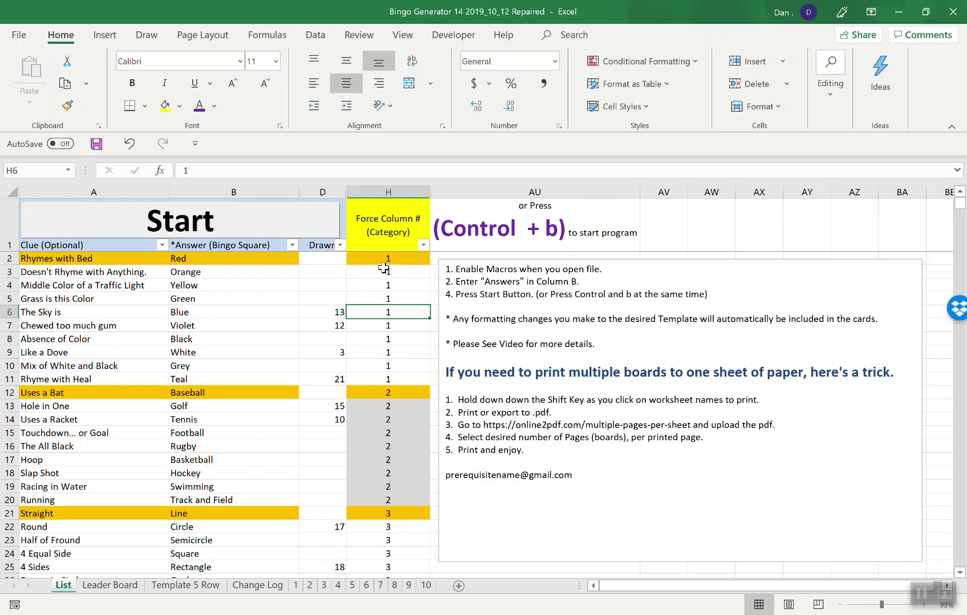
click(268, 215)
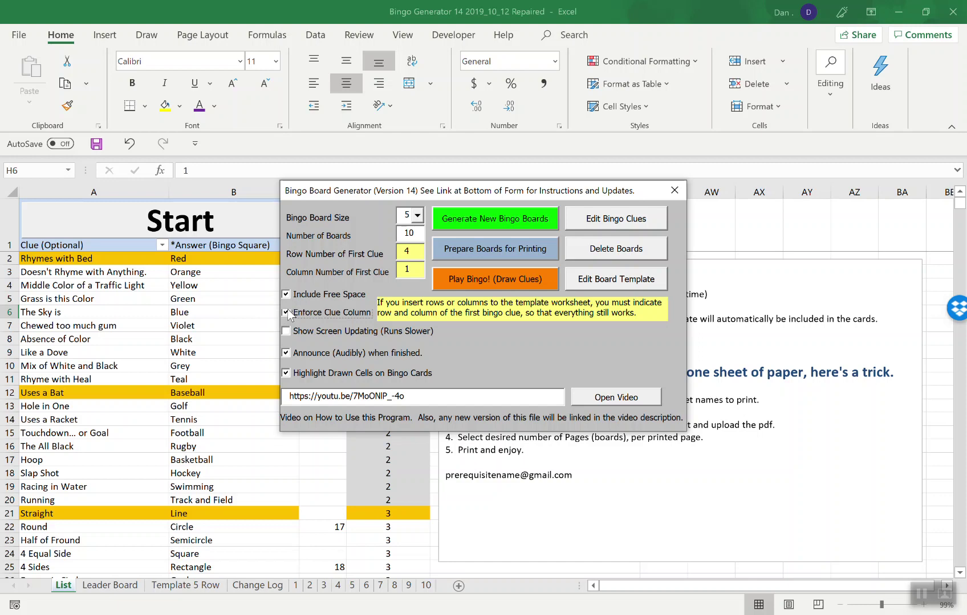
click(674, 190)
- Select clue A3, reopen the generator form, drag it right, and go to Template 5 Row
click(91, 270)
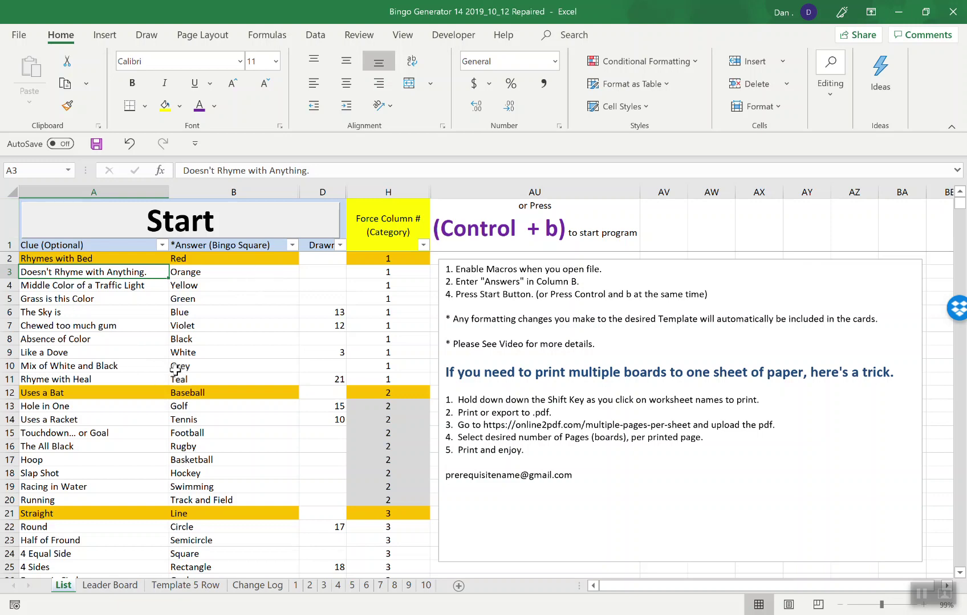
click(249, 230)
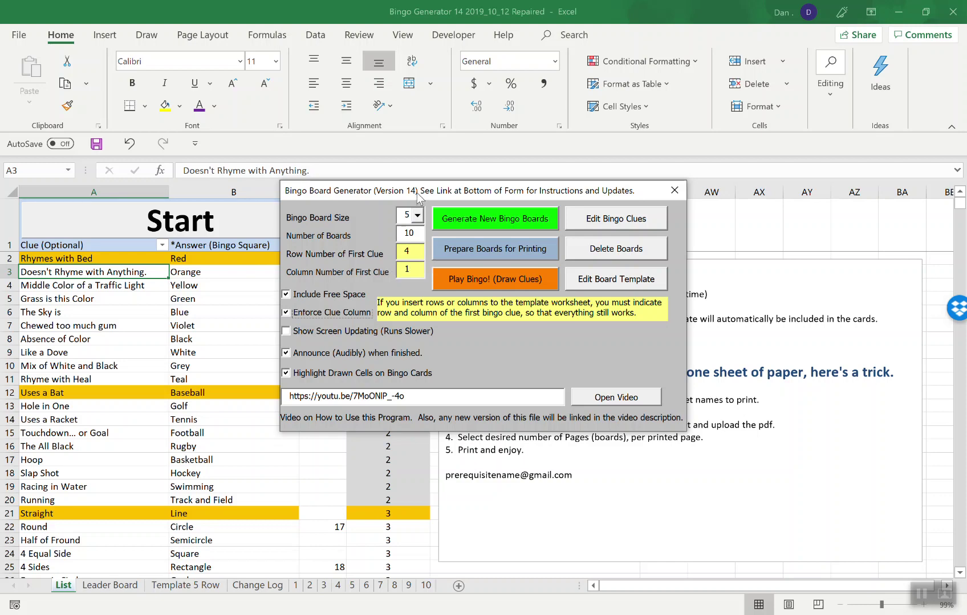
drag(417, 197, 581, 188)
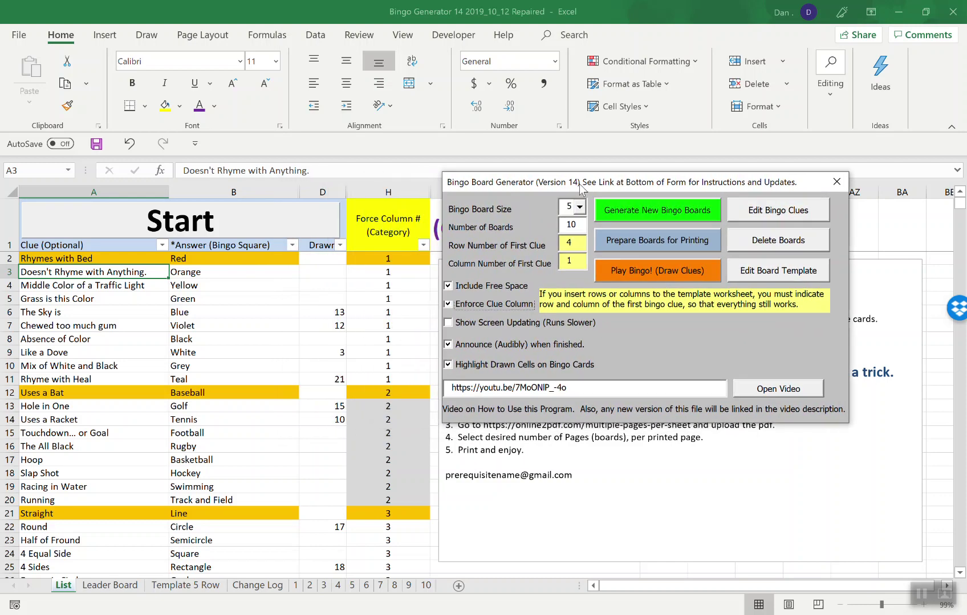
click(171, 584)
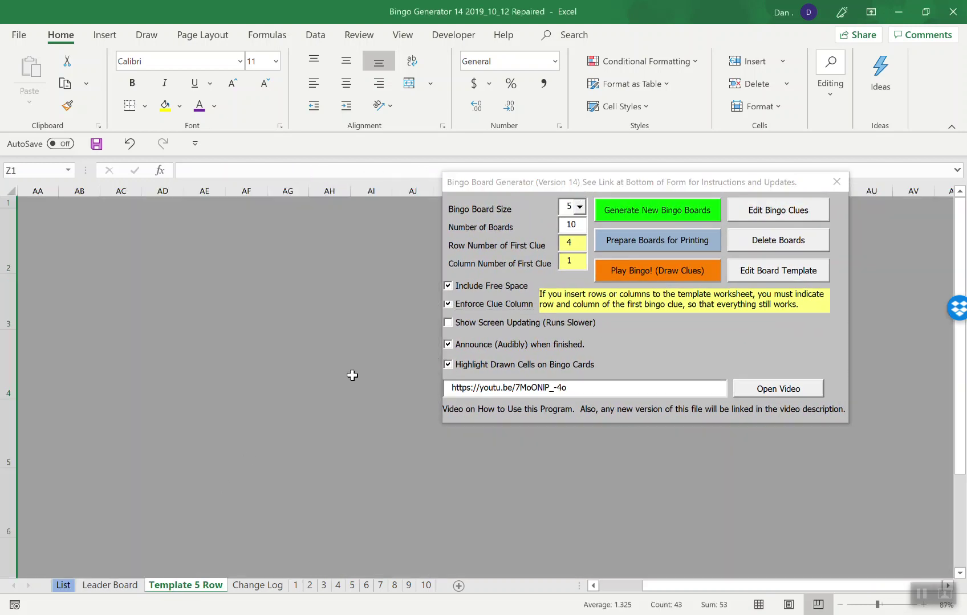
- Return to the template's first clue cell, check the first-clue row and column boxes, and delete the generated boards
drag(178, 475, 75, 405)
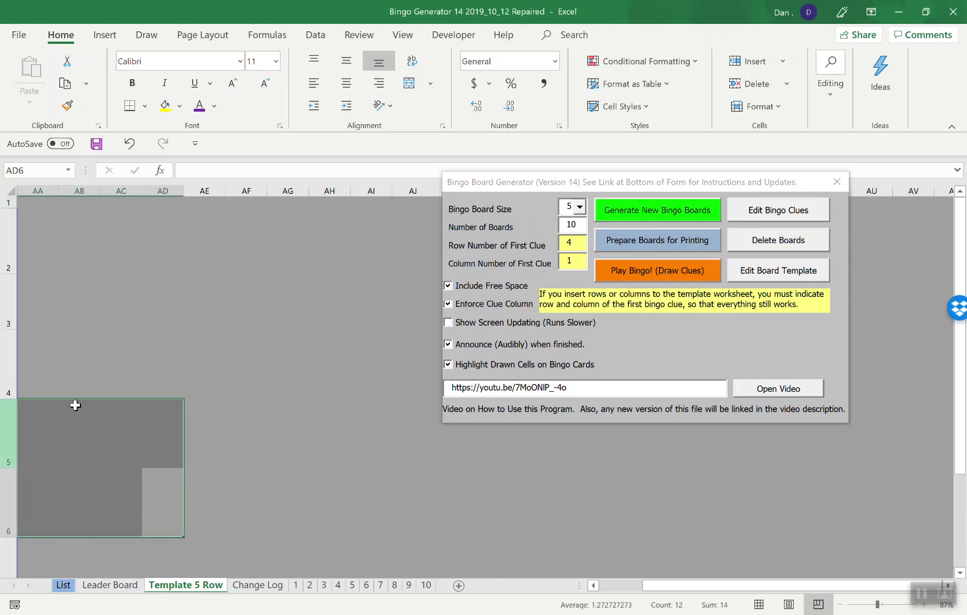
click(147, 350)
key(Left)
key(Left)
key(Left)
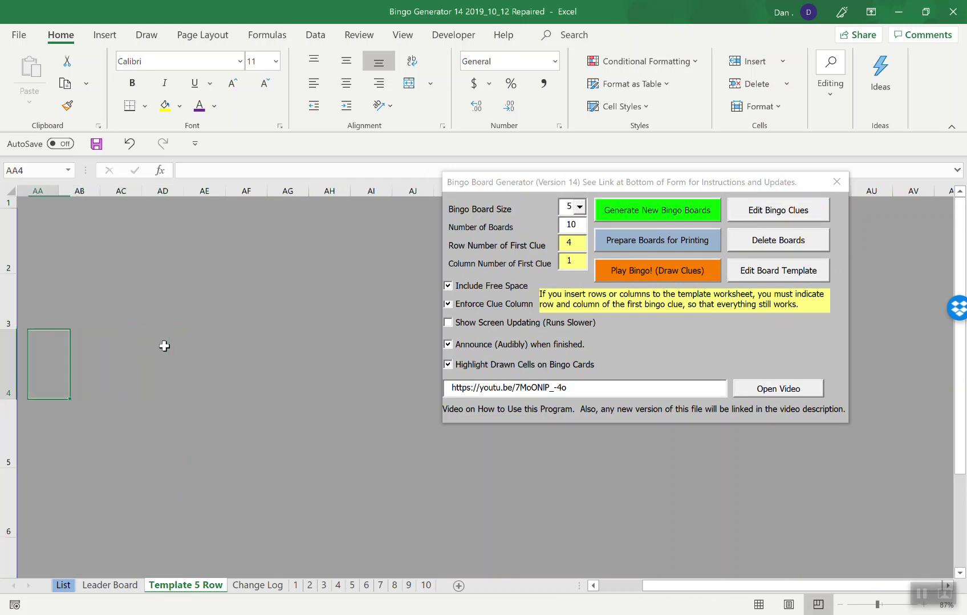
key(Home)
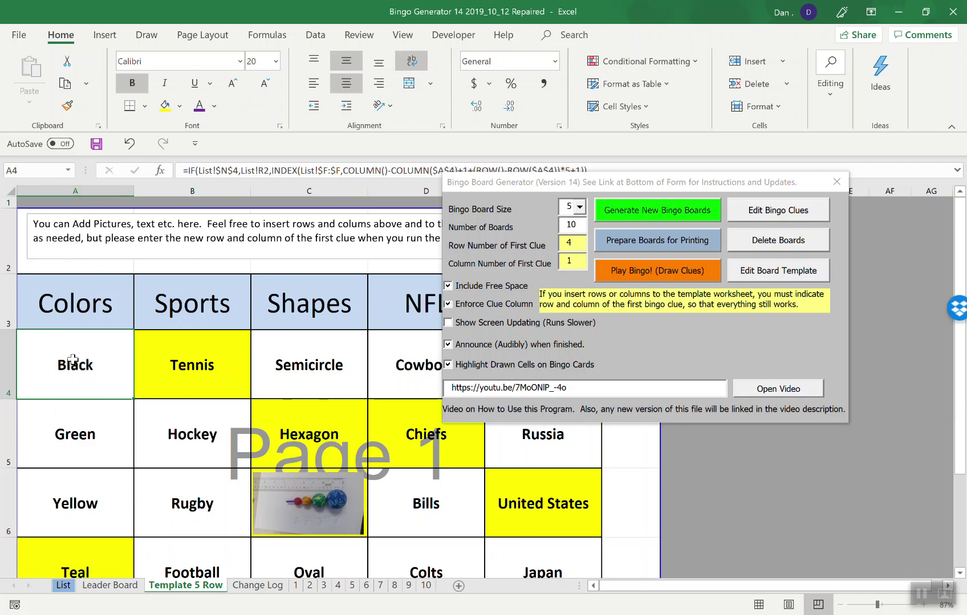
click(579, 250)
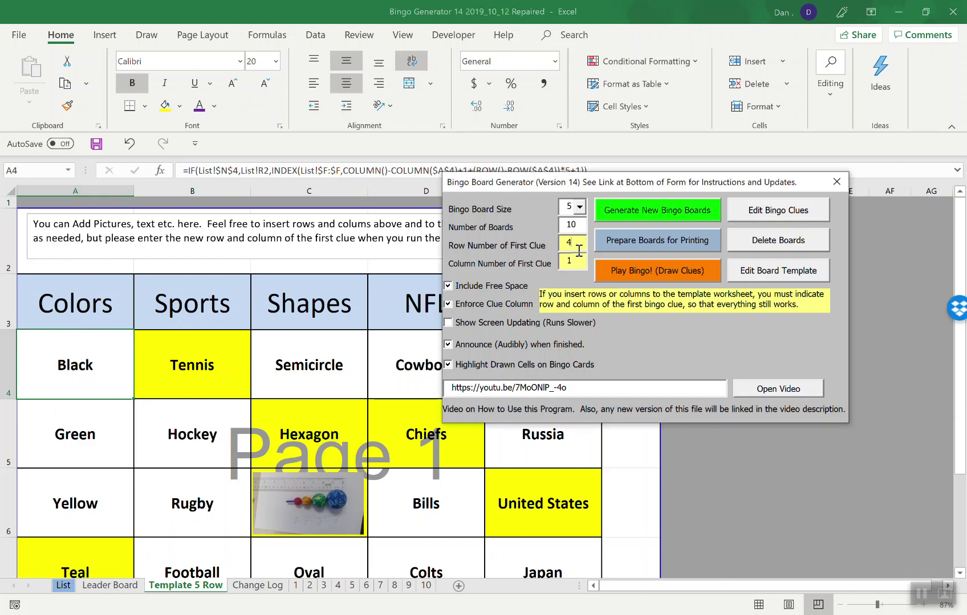
click(577, 263)
click(757, 242)
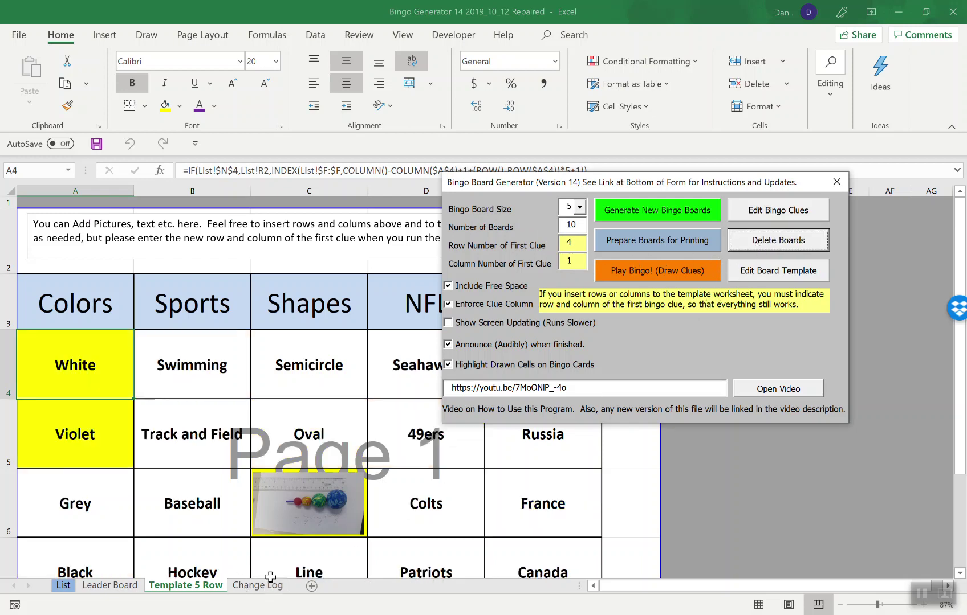
- Visit the clue list via Edit Bingo Clues, return to the board template, and open the size dropdown
click(791, 214)
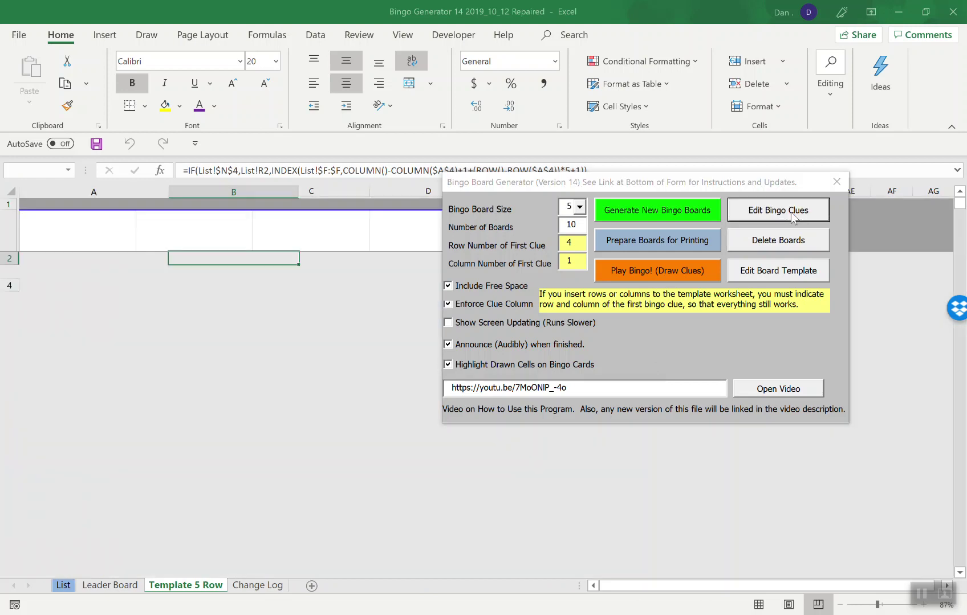
click(600, 408)
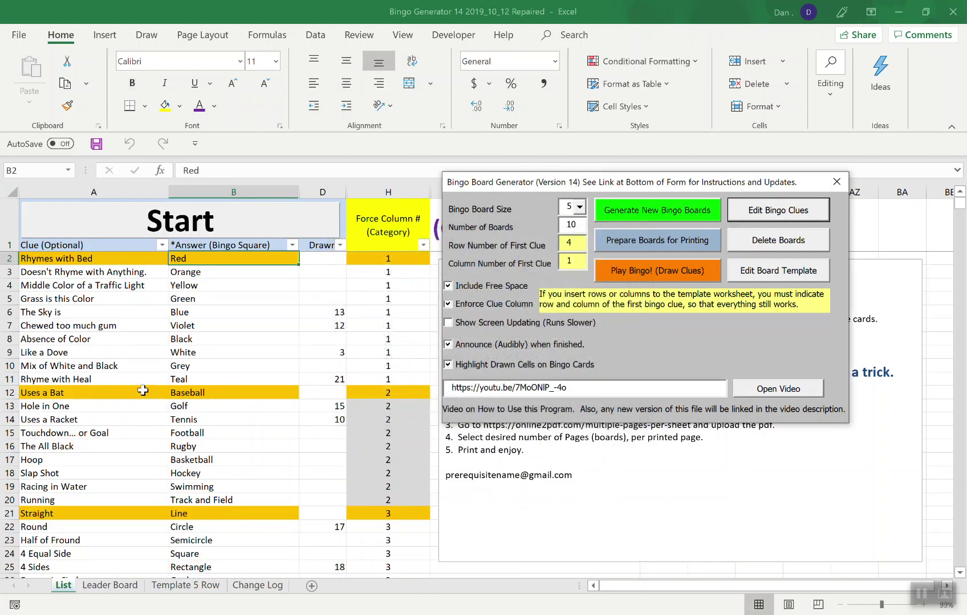
click(759, 274)
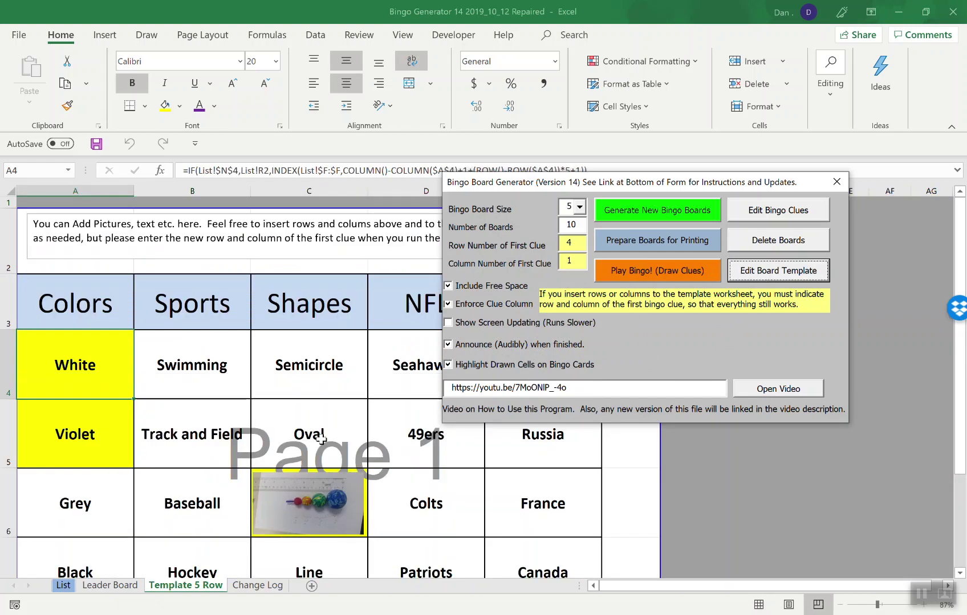
click(579, 209)
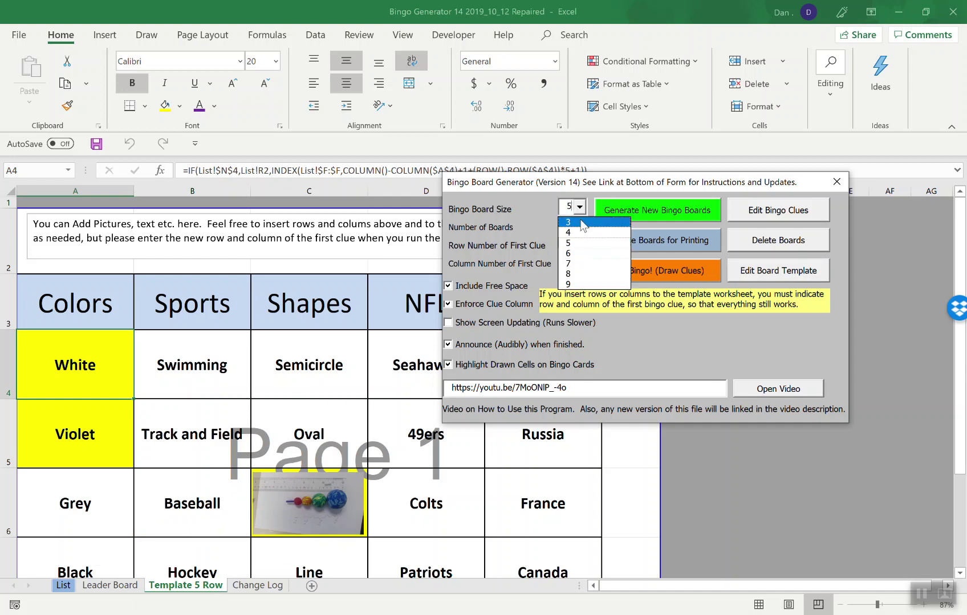
- Set board size to 9, show Template 9 Row, and toggle Highlight Drawn Cells off and on
click(583, 284)
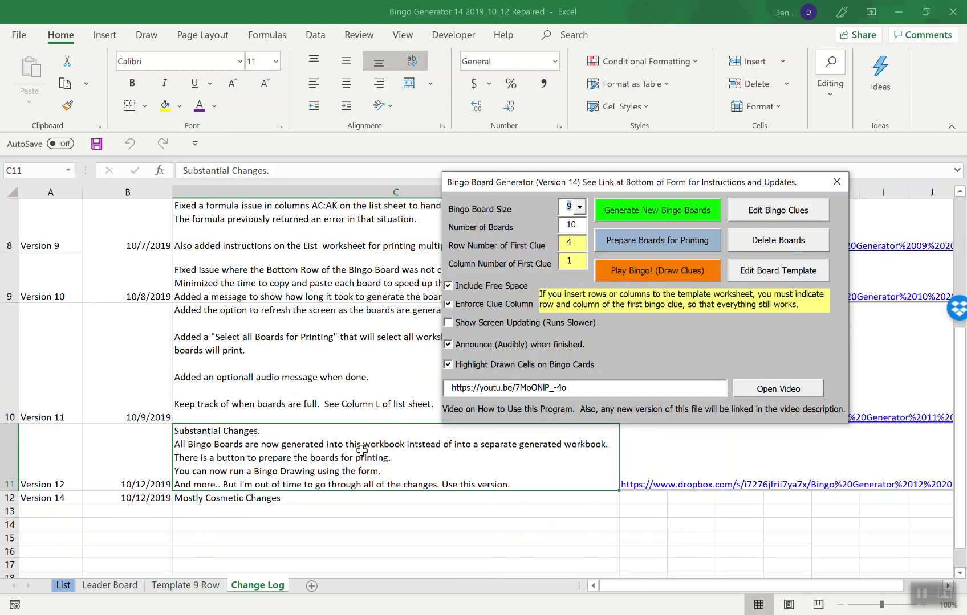
click(771, 266)
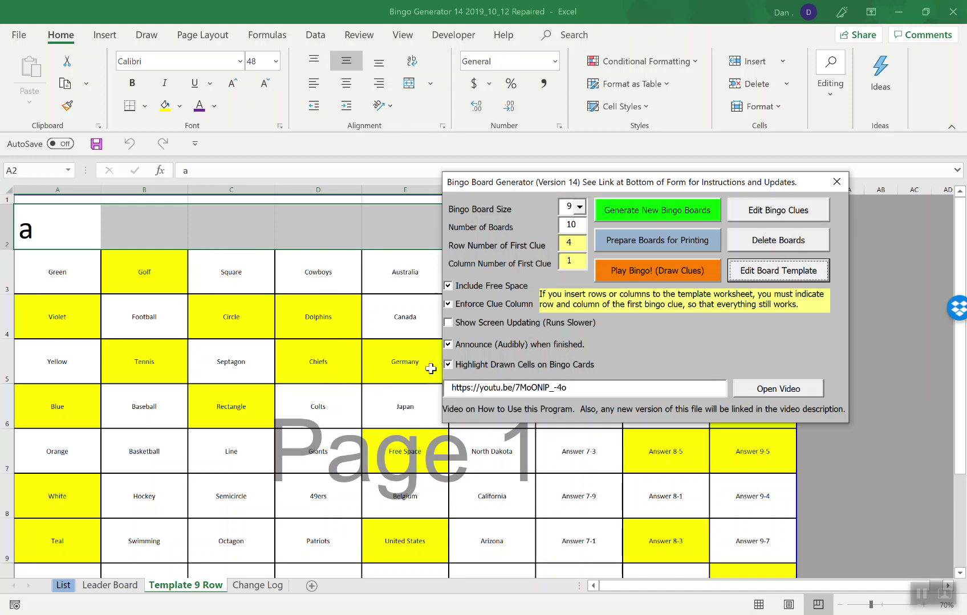
click(449, 365)
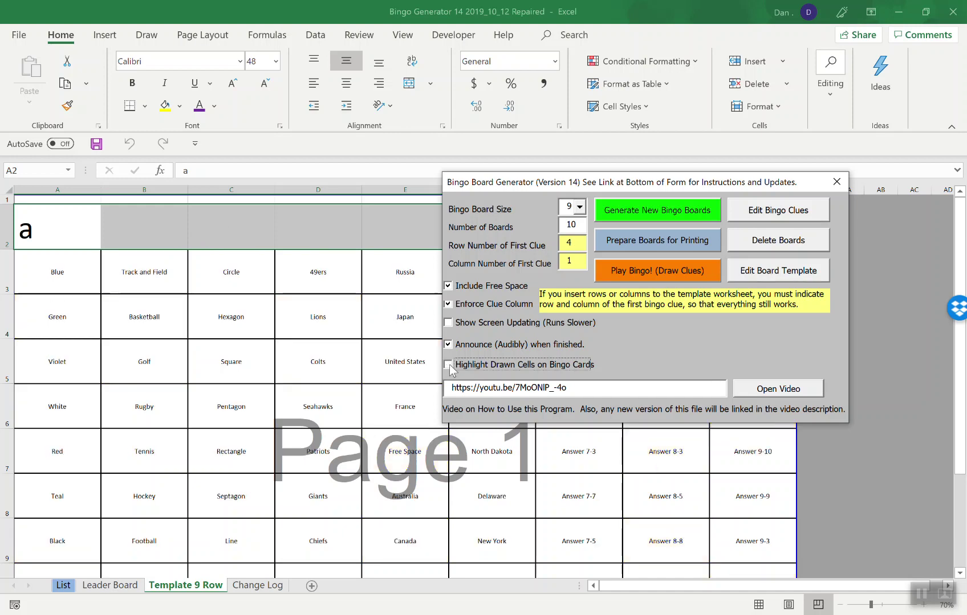
click(449, 365)
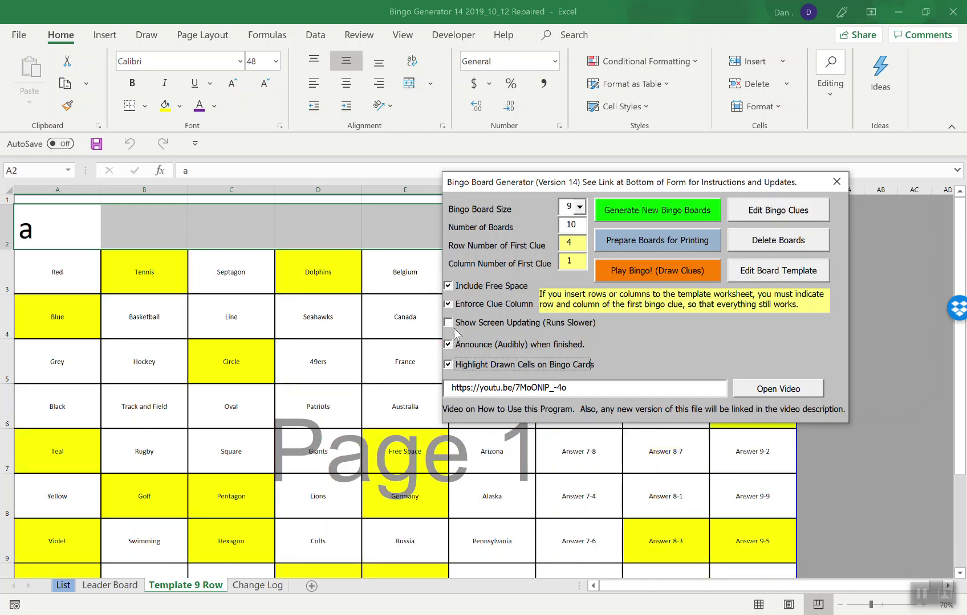
- Toggle Include Free Space off and back on, then open the tutorial video
click(449, 287)
click(453, 288)
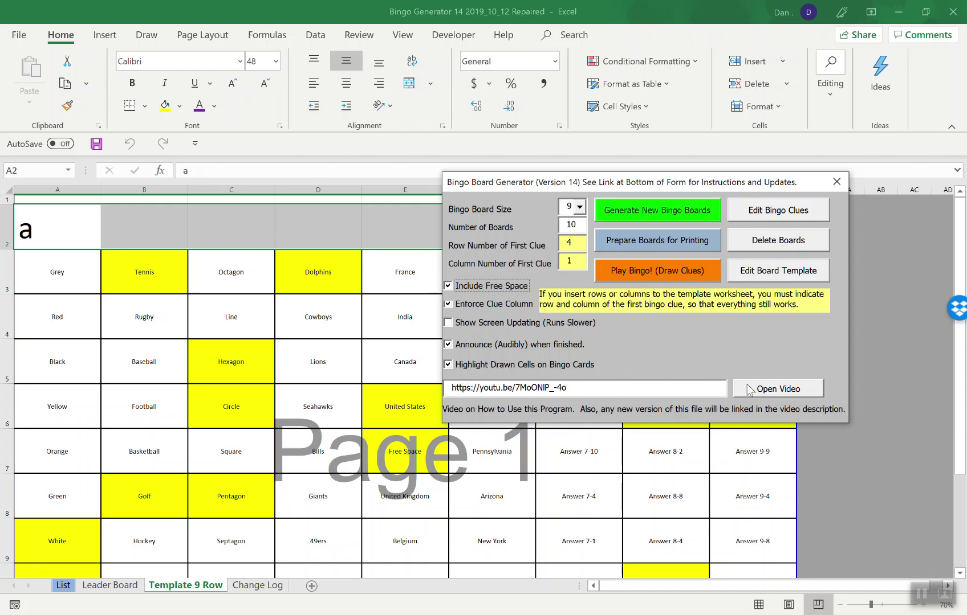
click(769, 388)
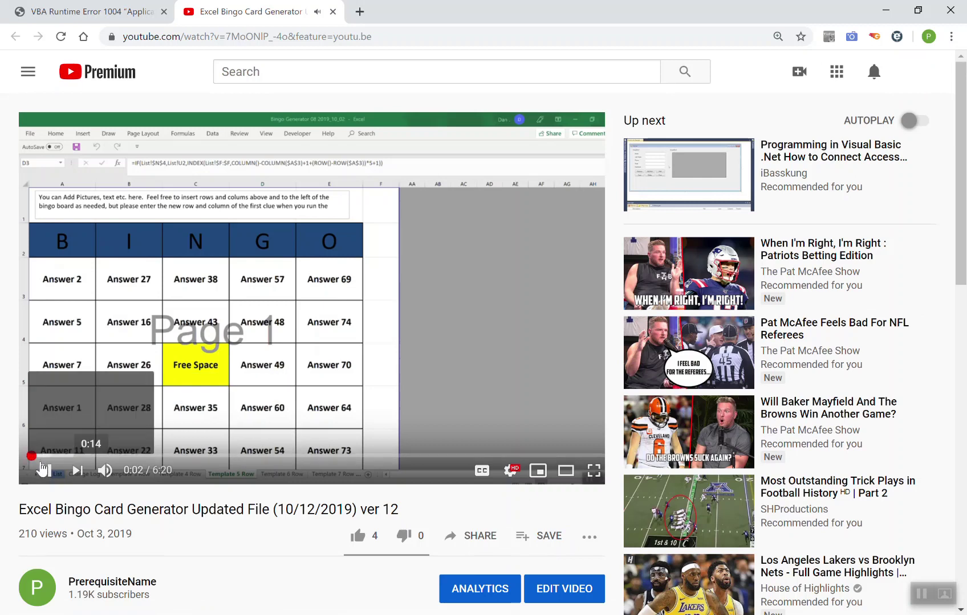
- Pause the YouTube tutorial at 0:02 and return to the Excel workbook
click(43, 470)
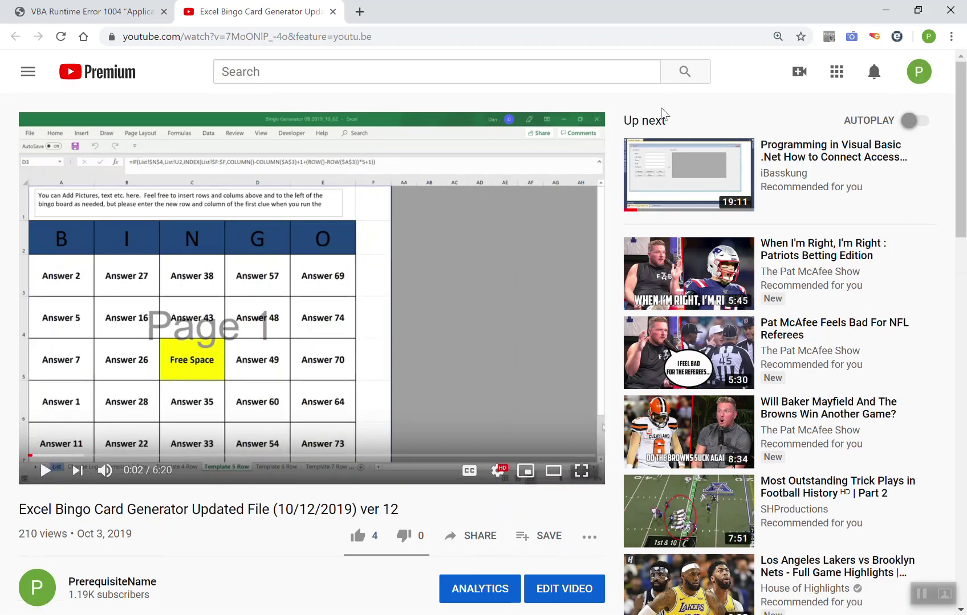
key(alt+Tab)
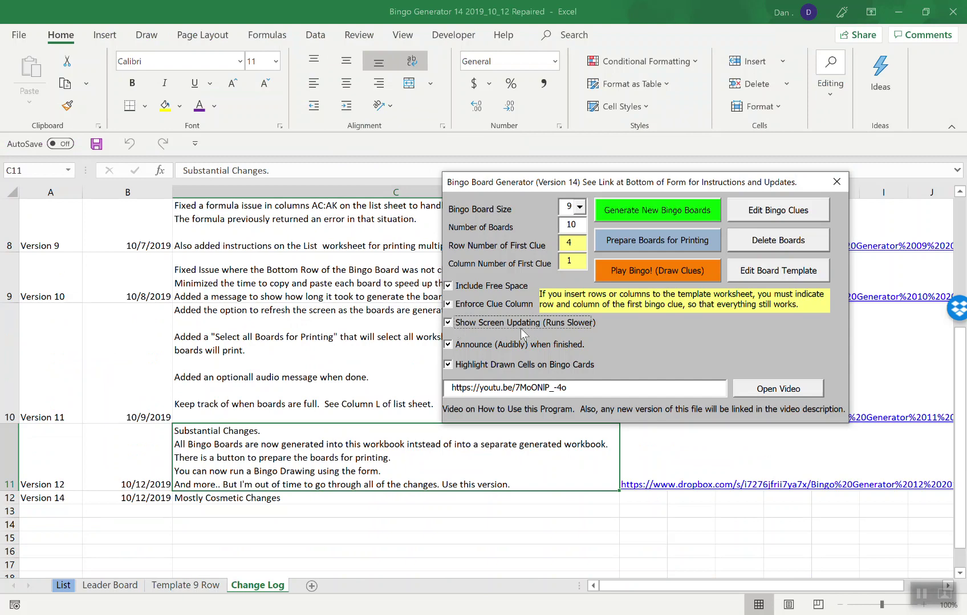
- Generate ten new 9x9 bingo boards on sheets 1 to 10 with screen updating shown
click(648, 215)
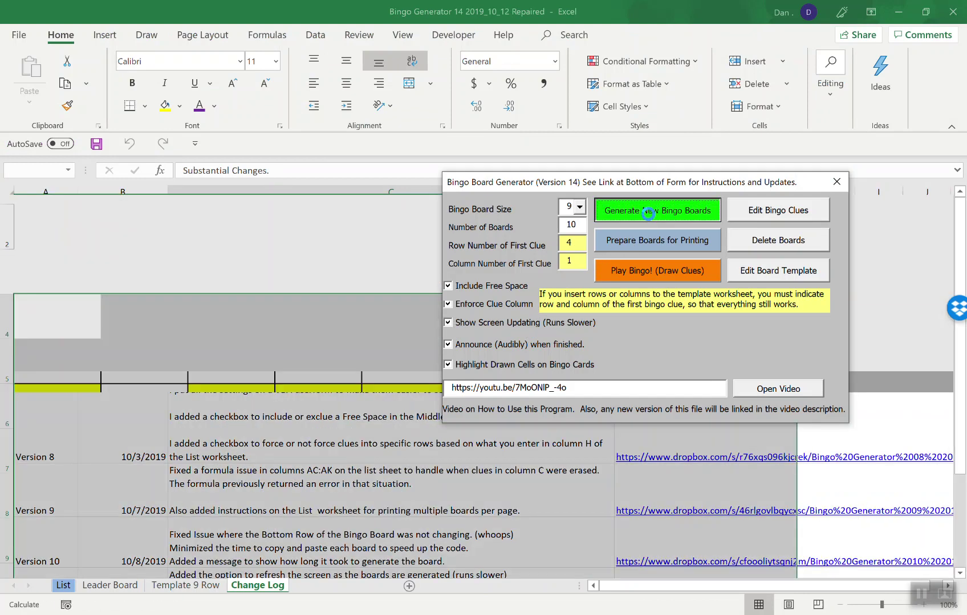